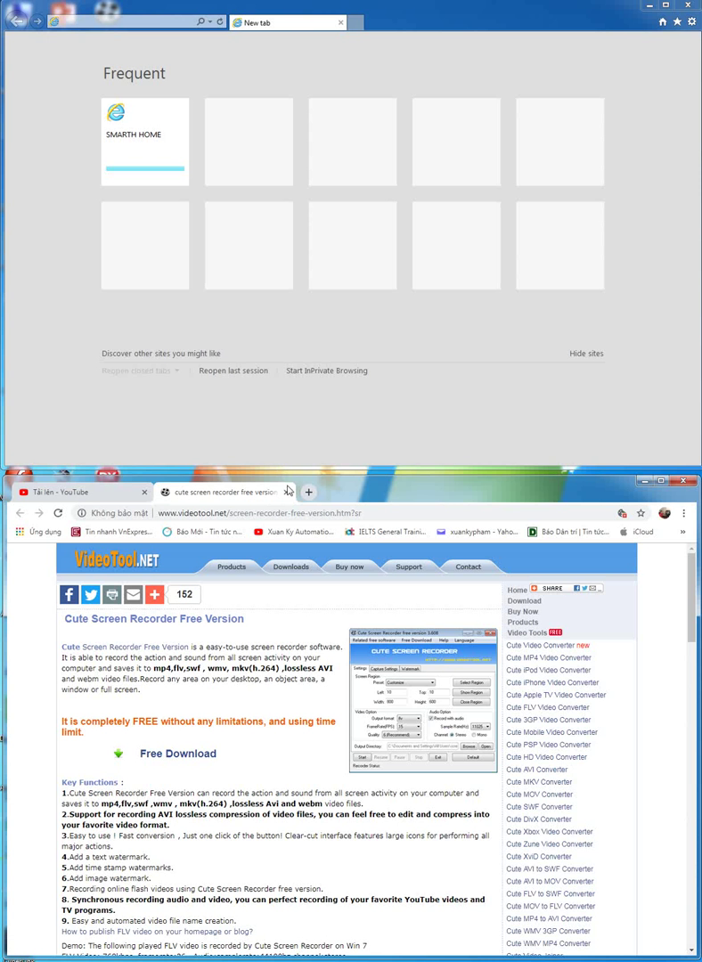
{"action": "key", "text": "ctrl+w"}
{"action": "left_click", "coordinate": [238, 511]}
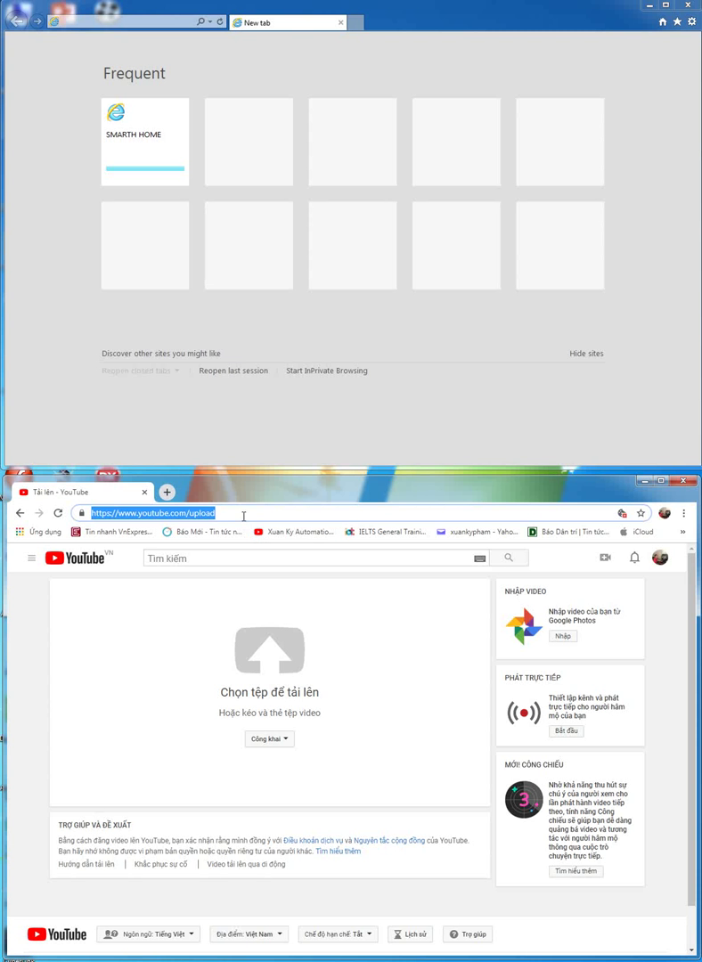
{"action": "left_click", "coordinate": [95, 24]}
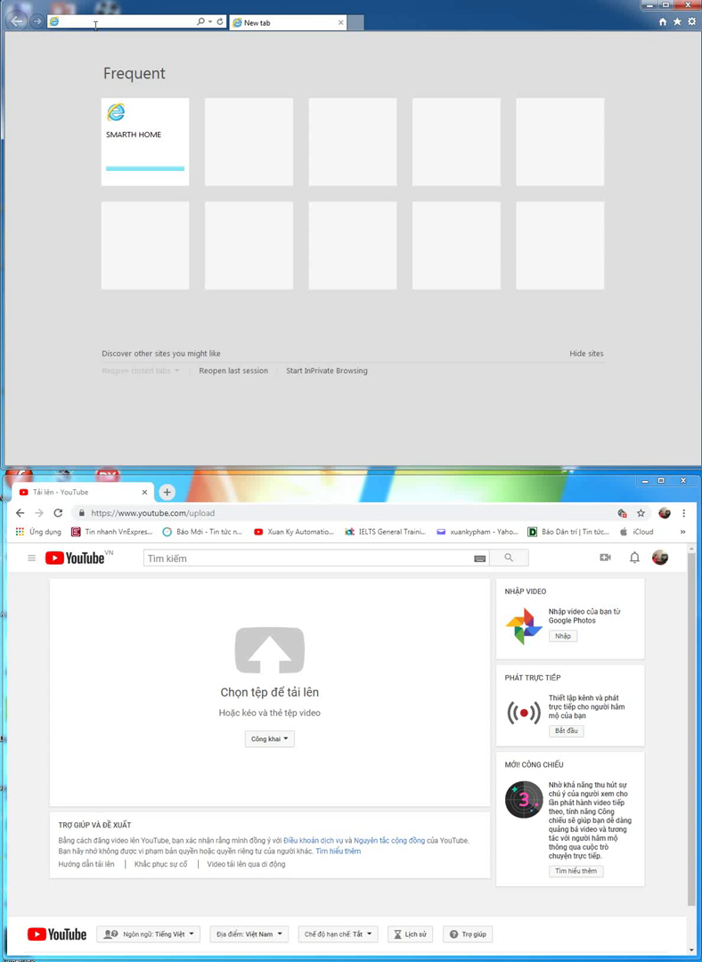
{"action": "type", "text": "192.168.1.109/"}
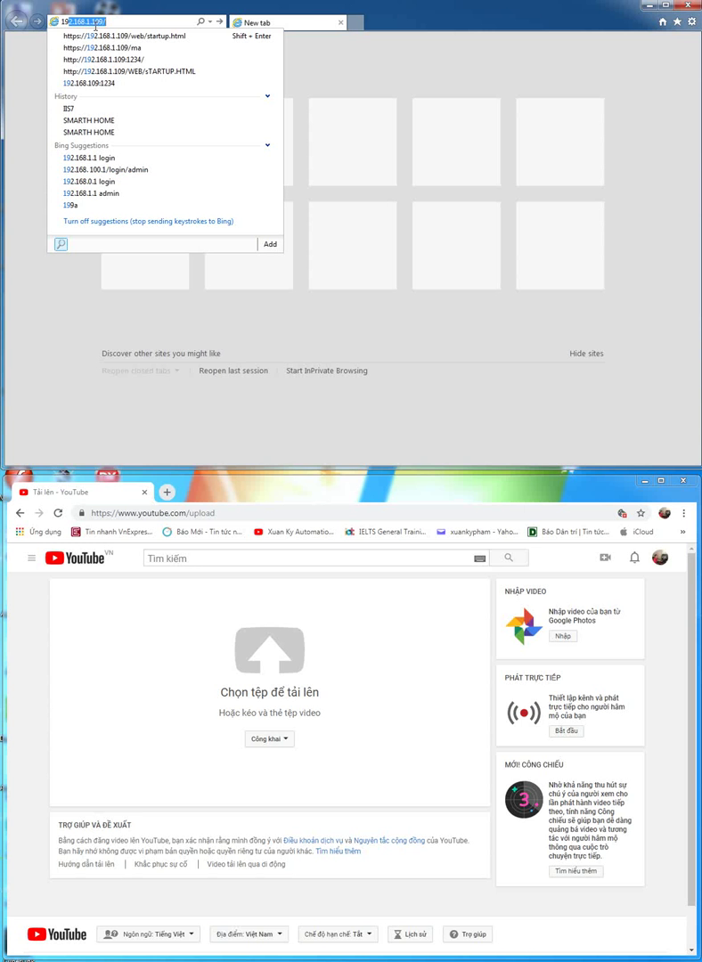
{"action": "left_click", "coordinate": [111, 36]}
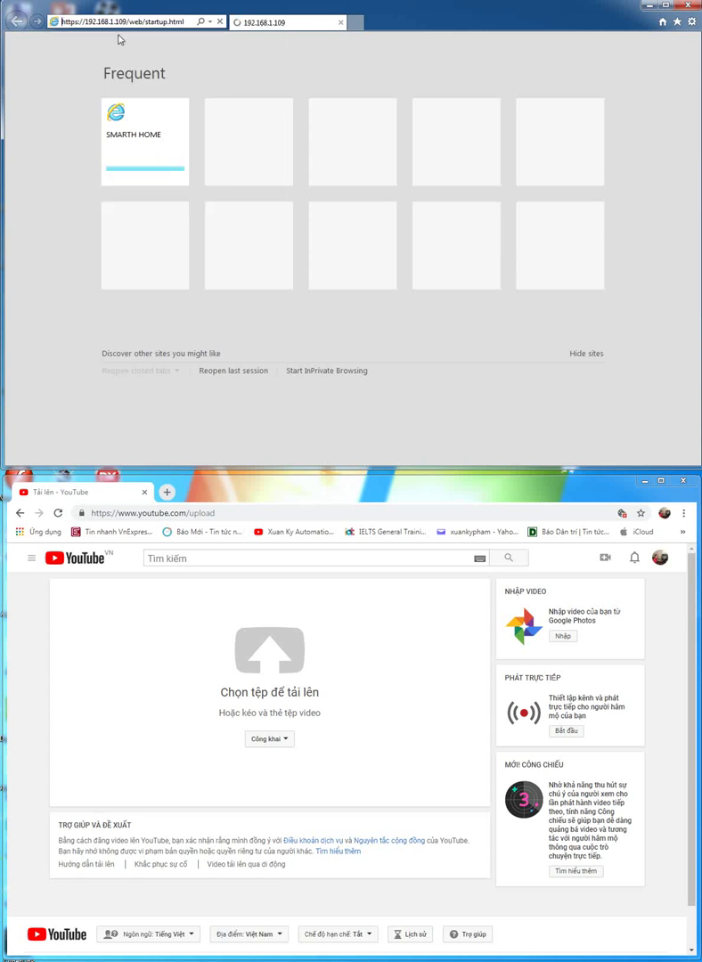
Continue past the certificate warning and view the home and floor 2 screens
{"action": "left_click", "coordinate": [107, 187]}
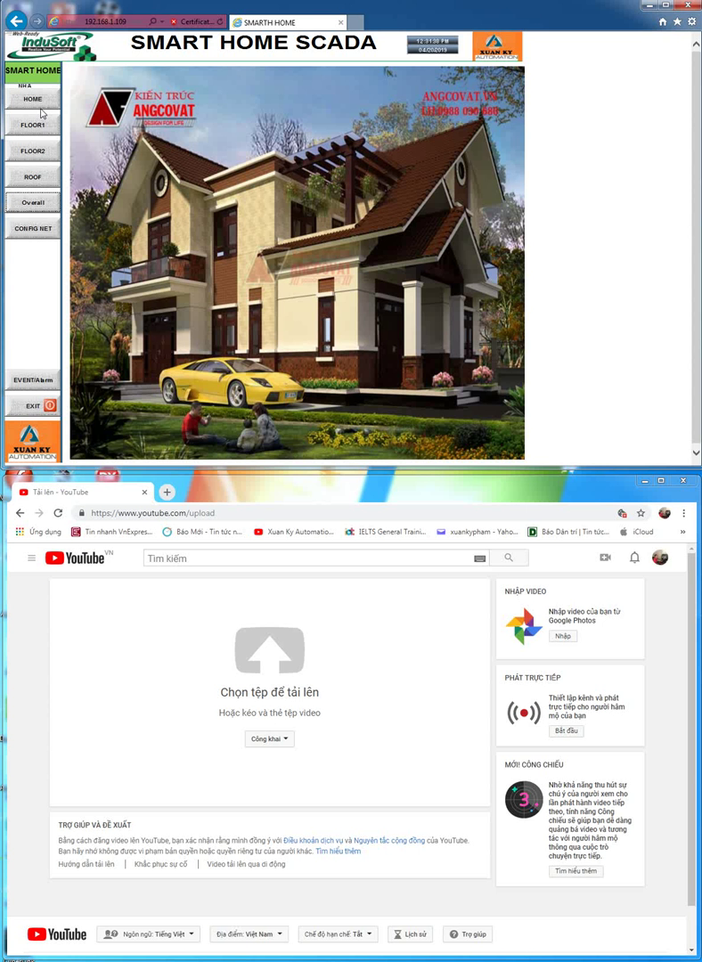
{"action": "left_click", "coordinate": [105, 29]}
{"action": "left_click", "coordinate": [42, 103]}
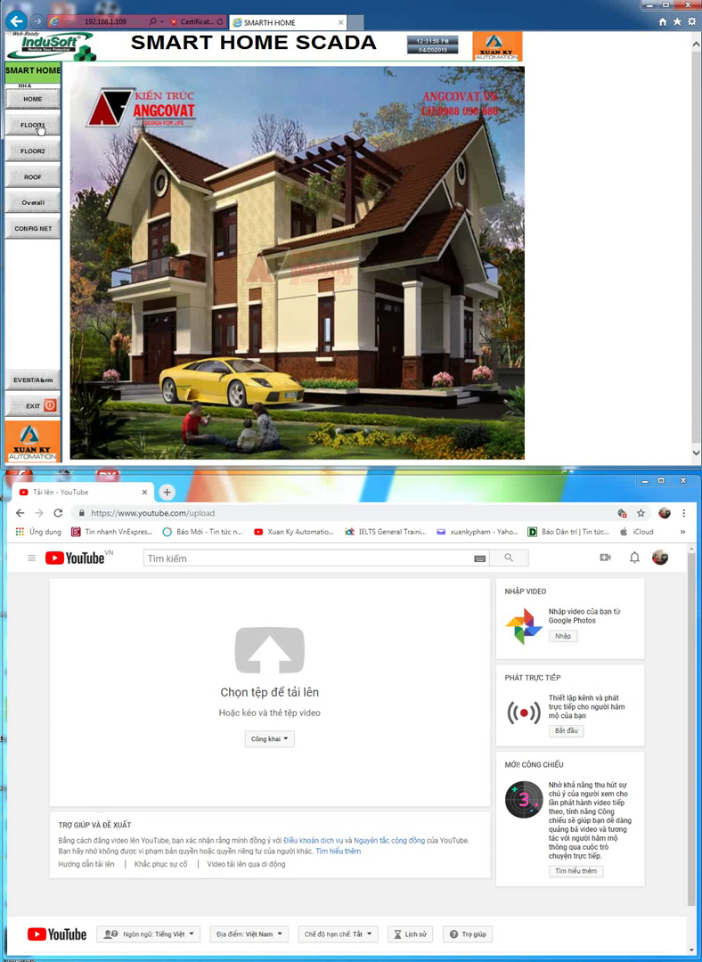
{"action": "left_click", "coordinate": [39, 125]}
View the overall house, network configuration, home and roof screens, then open a new tab
{"action": "left_click", "coordinate": [33, 176]}
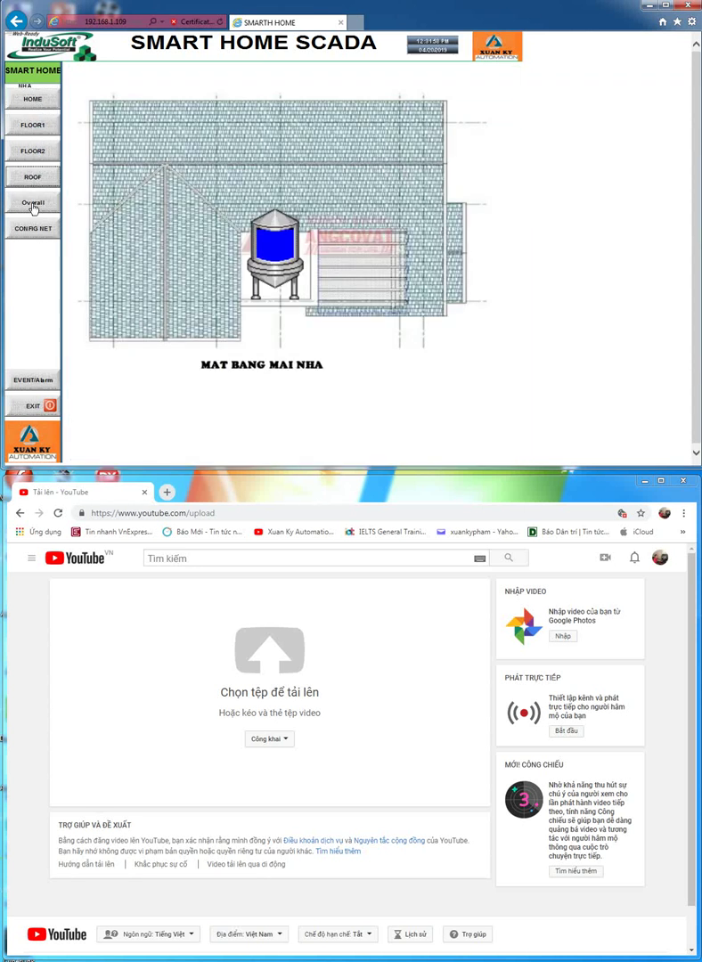
{"action": "left_click", "coordinate": [33, 229]}
{"action": "left_click", "coordinate": [43, 105]}
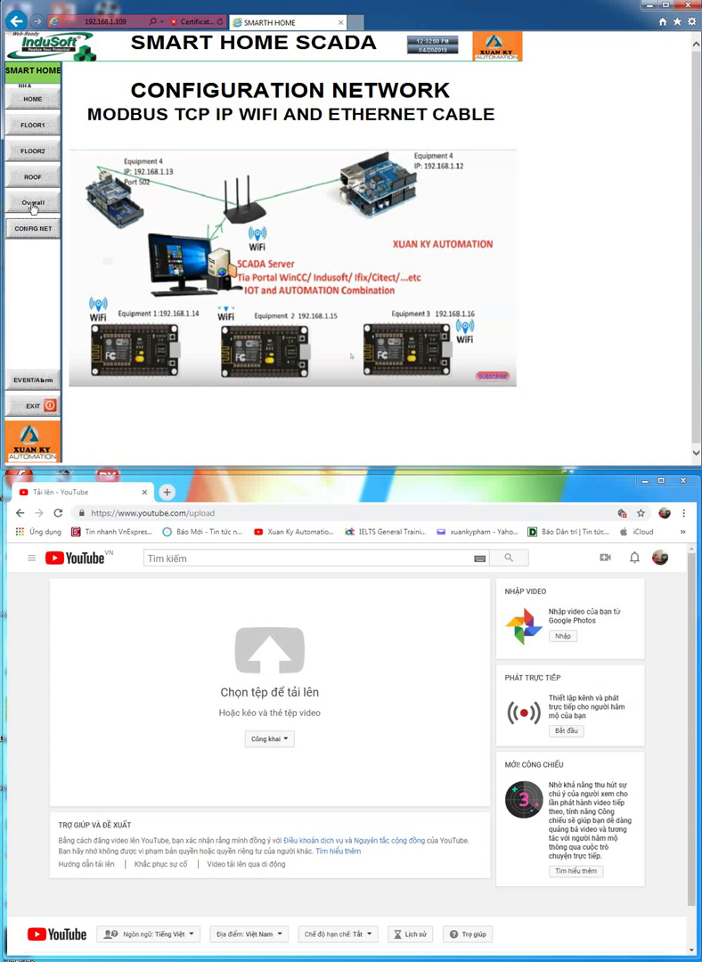
{"action": "left_click", "coordinate": [32, 175]}
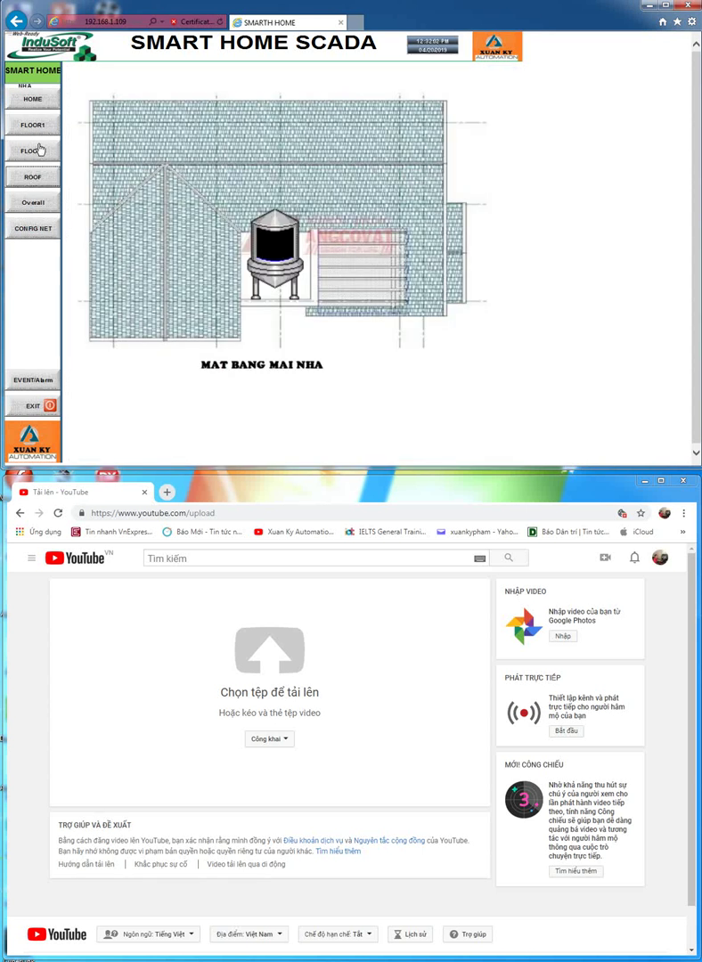
{"action": "left_click", "coordinate": [106, 22]}
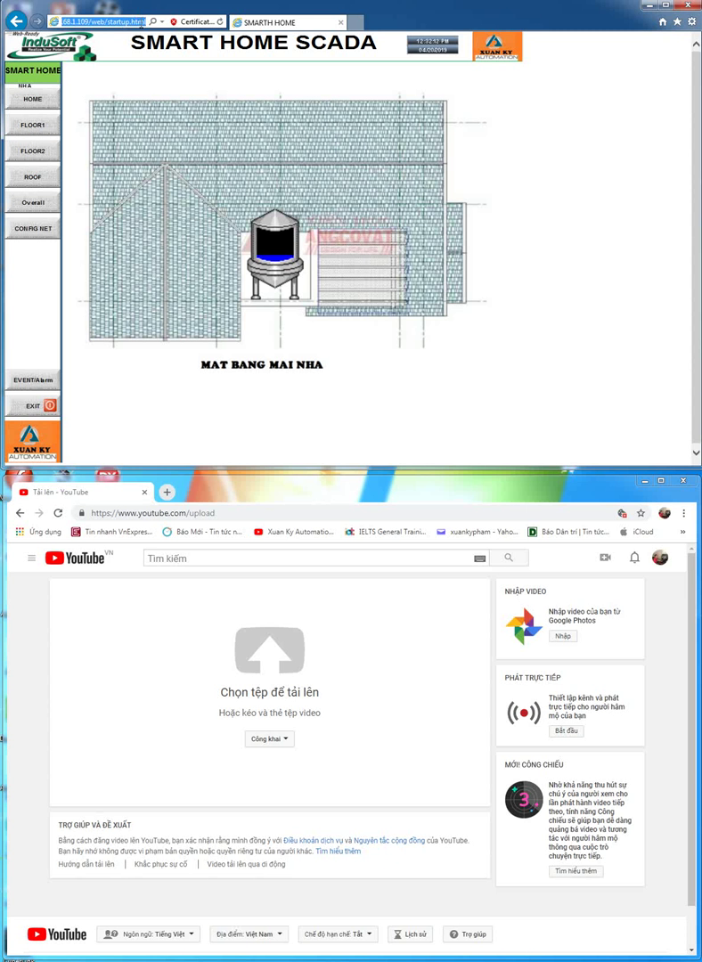
{"action": "key", "text": "ctrl+t"}
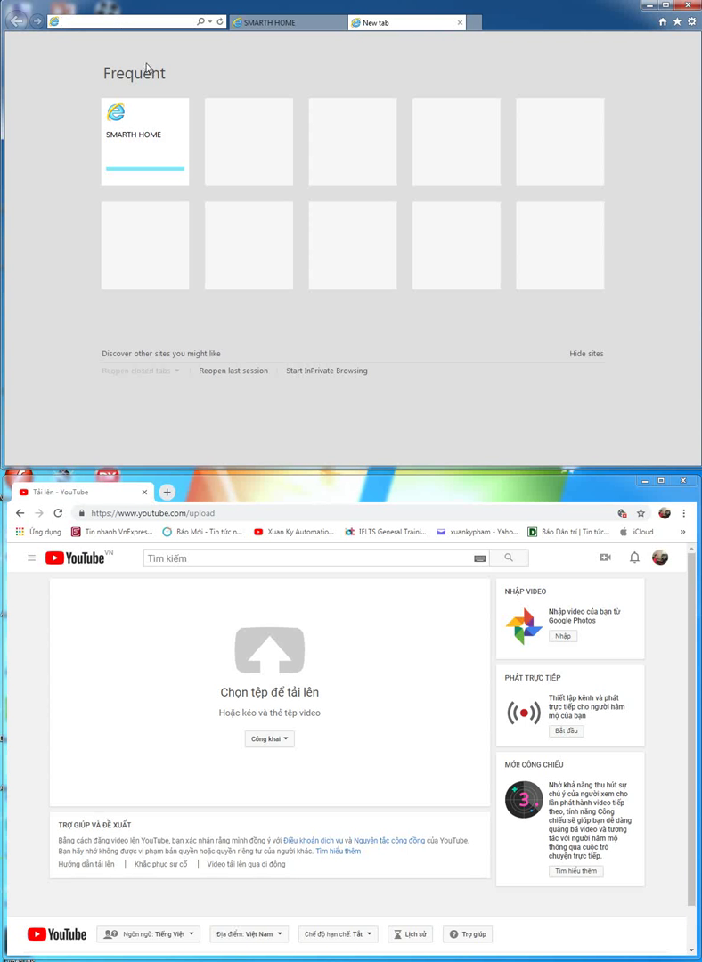
{"action": "type", "text": "192.168.1.109/"}
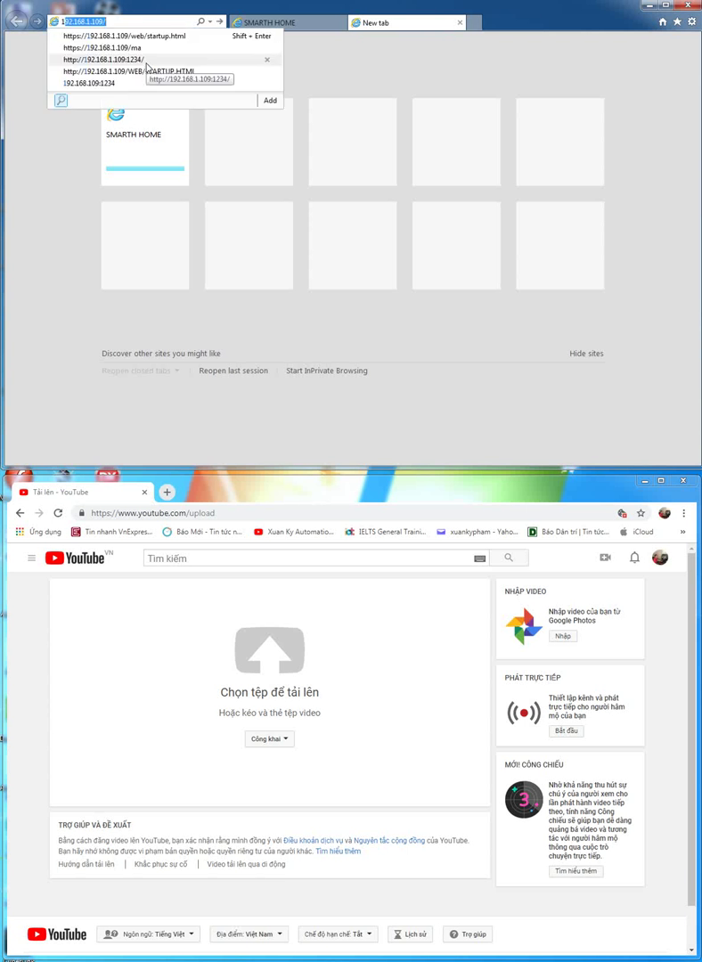
{"action": "key", "text": "Down"}
{"action": "key", "text": "Down"}
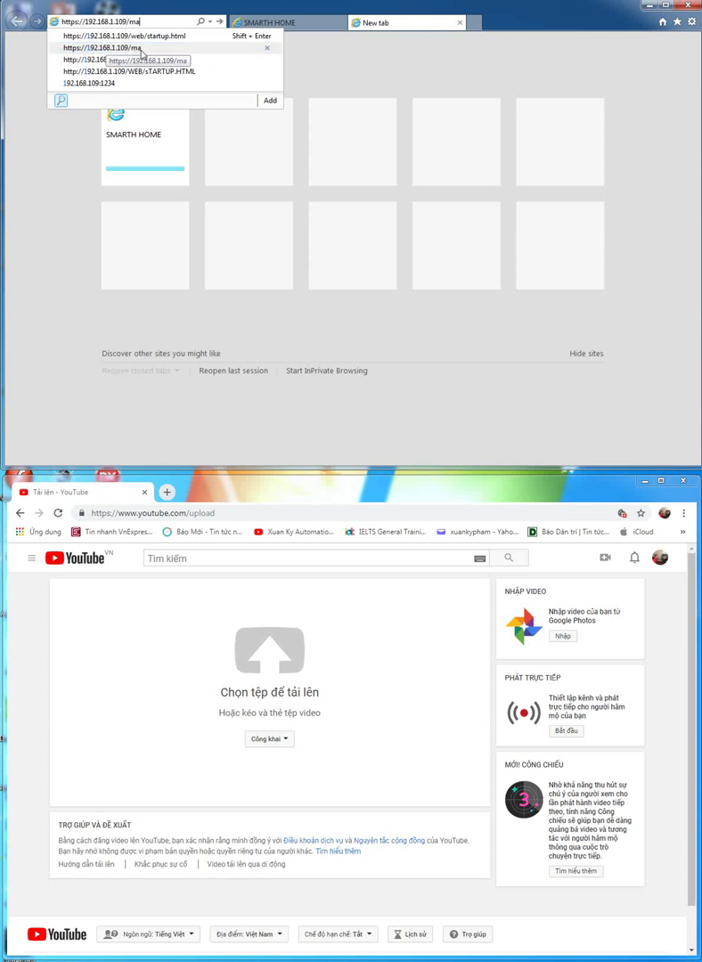
{"action": "left_click", "coordinate": [142, 52]}
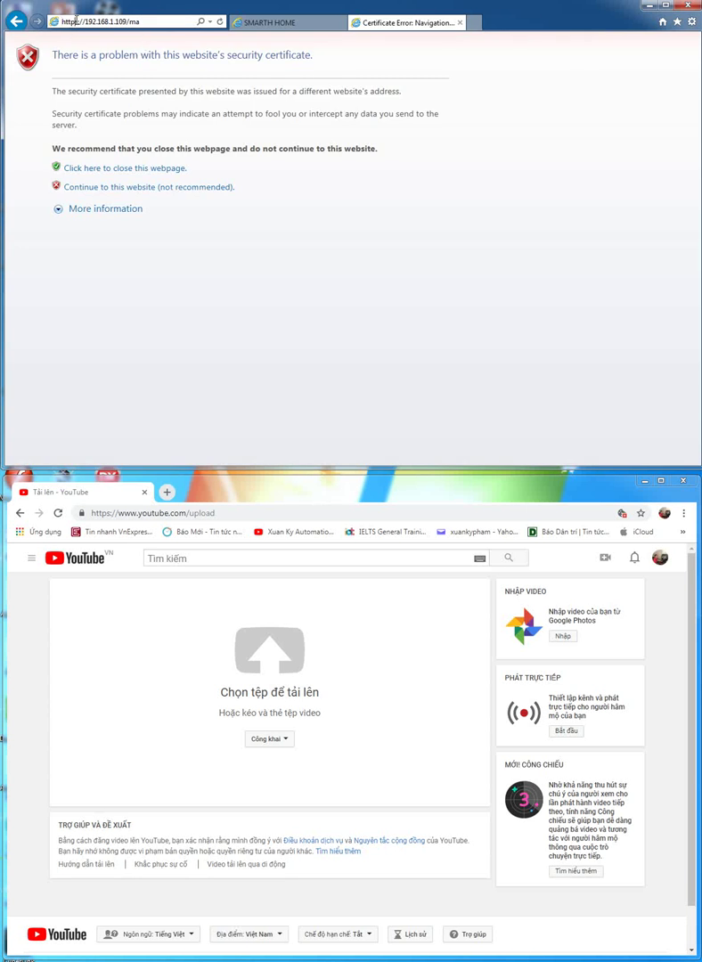
{"action": "left_click", "coordinate": [139, 188]}
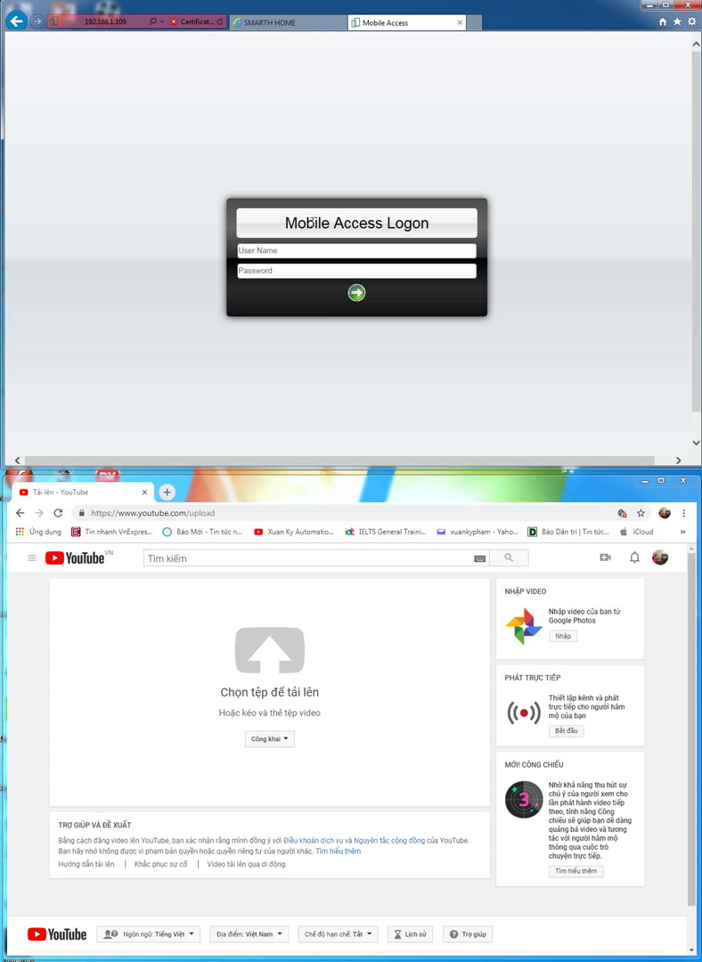
Log on to Mobile Access as GUEST and open the Screens list
{"action": "left_click", "coordinate": [320, 252]}
{"action": "type", "text": "GUEST"}
{"action": "key", "text": "Tab"}
{"action": "key", "text": "Caps_Lock"}
{"action": "type", "text": "gu"}
{"action": "key", "text": "Return"}
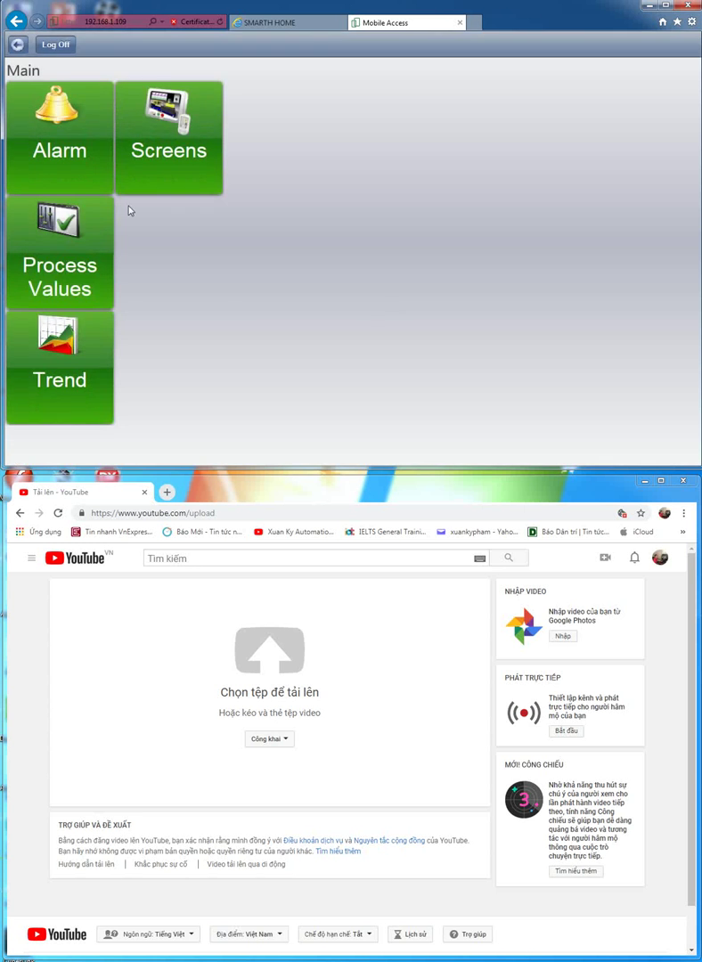
{"action": "left_click", "coordinate": [174, 150]}
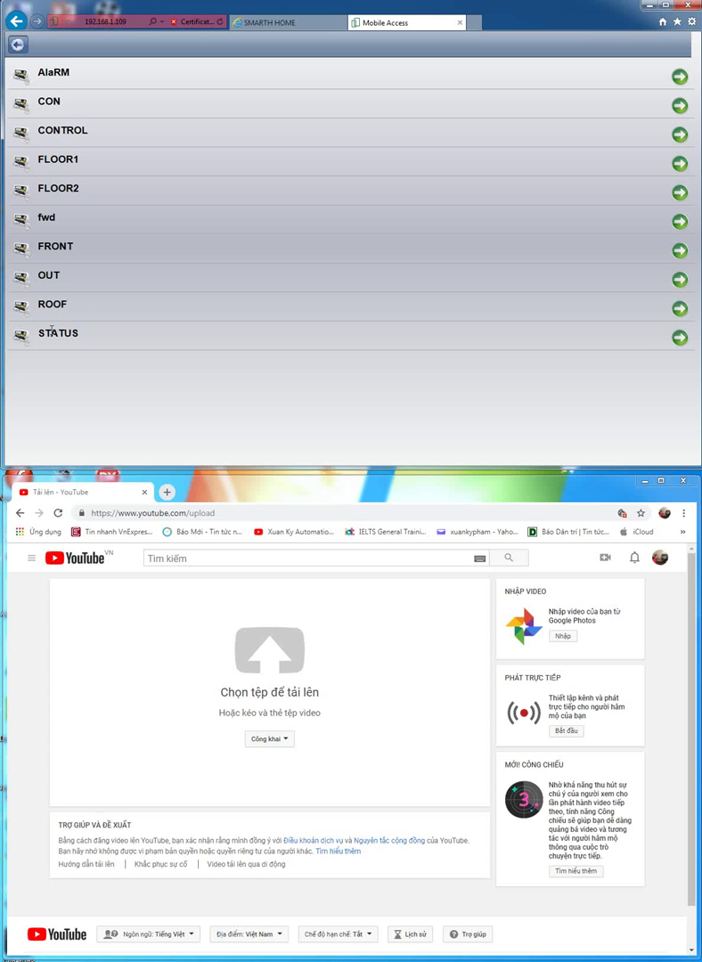
Open CONTROL and view the ground floor, floor 2 and roof plans, dismissing the colour warning
{"action": "left_click", "coordinate": [27, 130]}
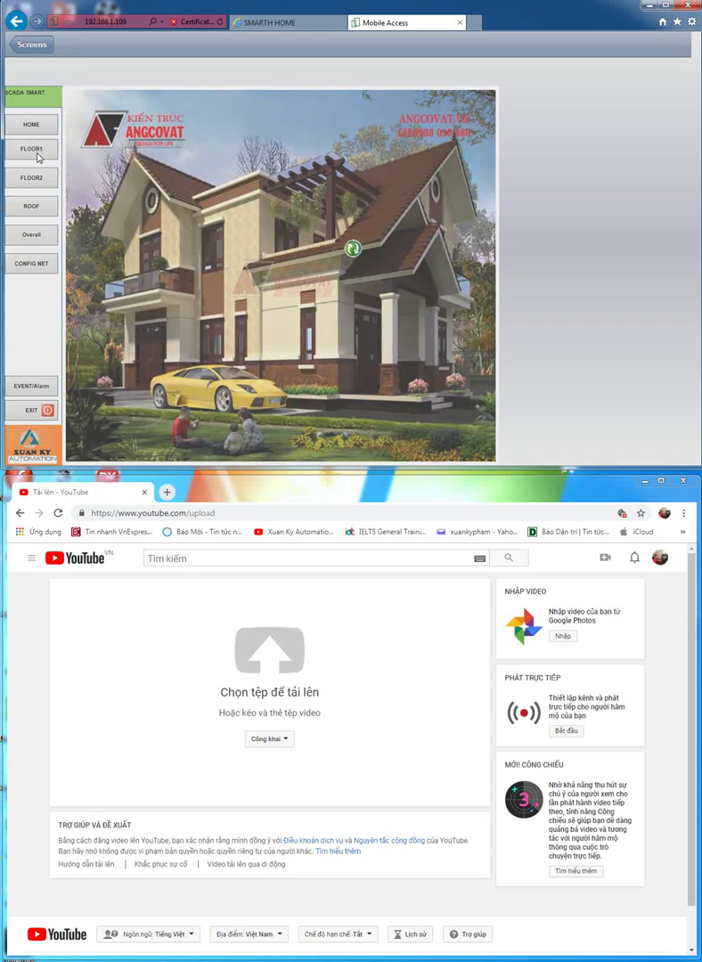
{"action": "left_click", "coordinate": [39, 157]}
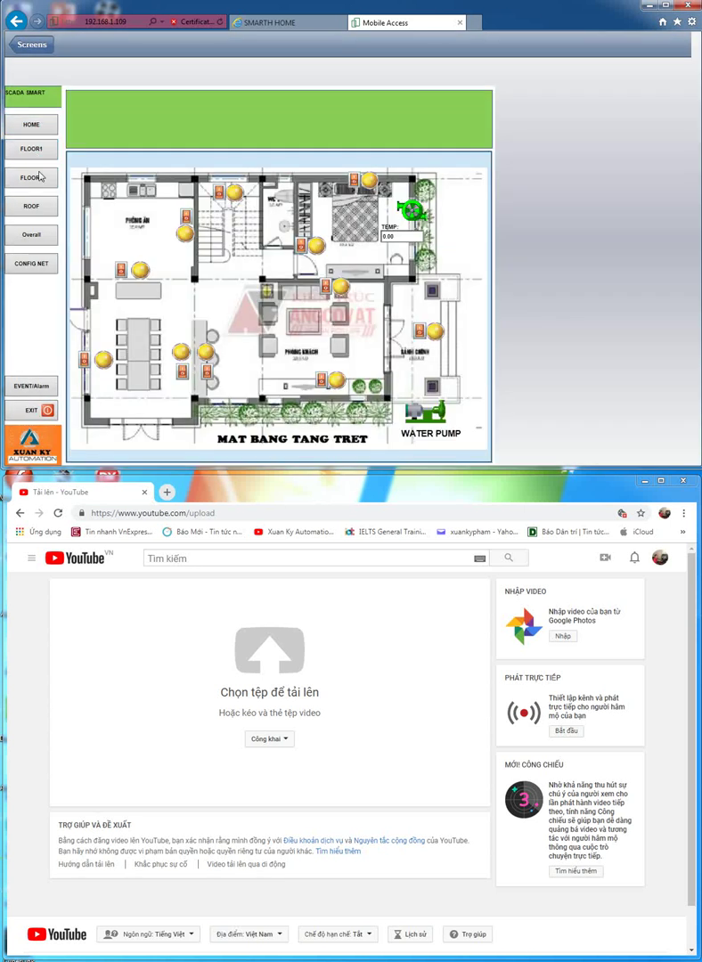
{"action": "left_click", "coordinate": [39, 179]}
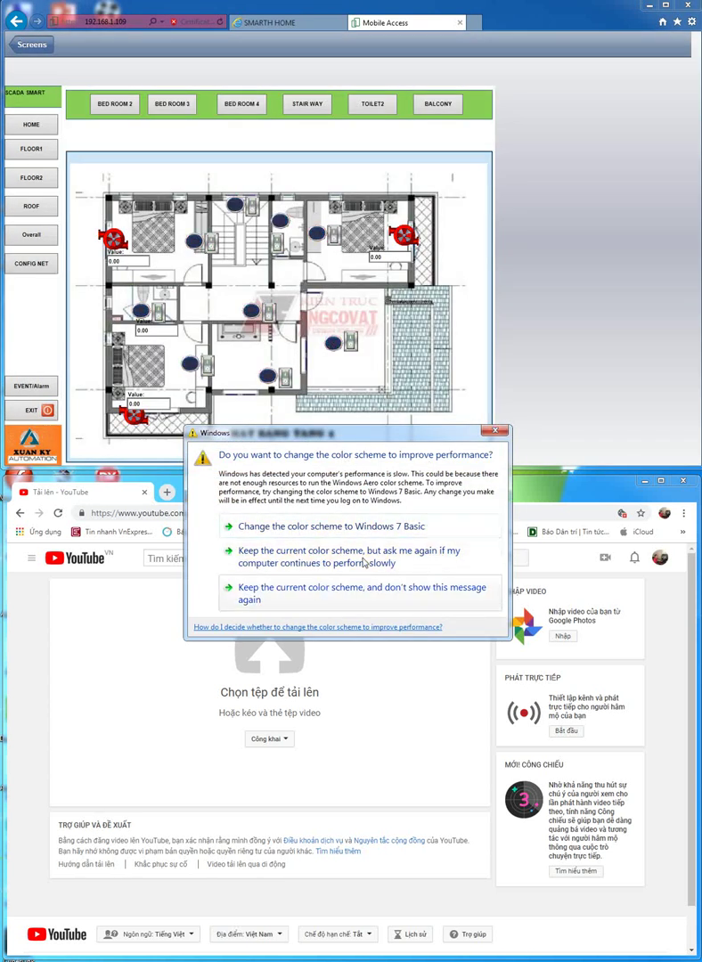
{"action": "left_click", "coordinate": [493, 431]}
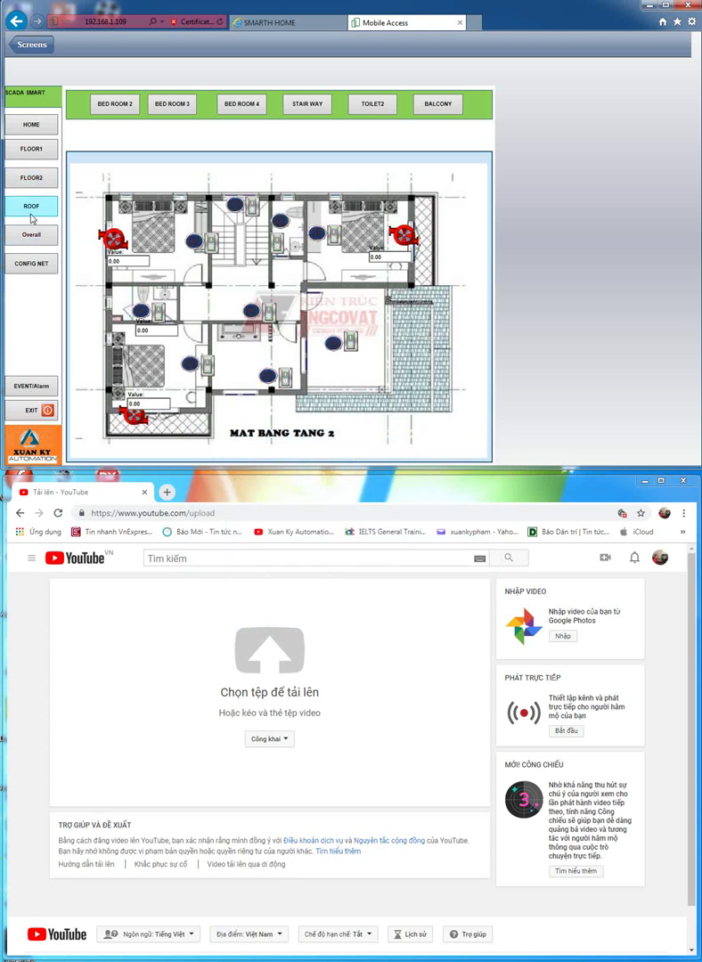
{"action": "left_click", "coordinate": [44, 238]}
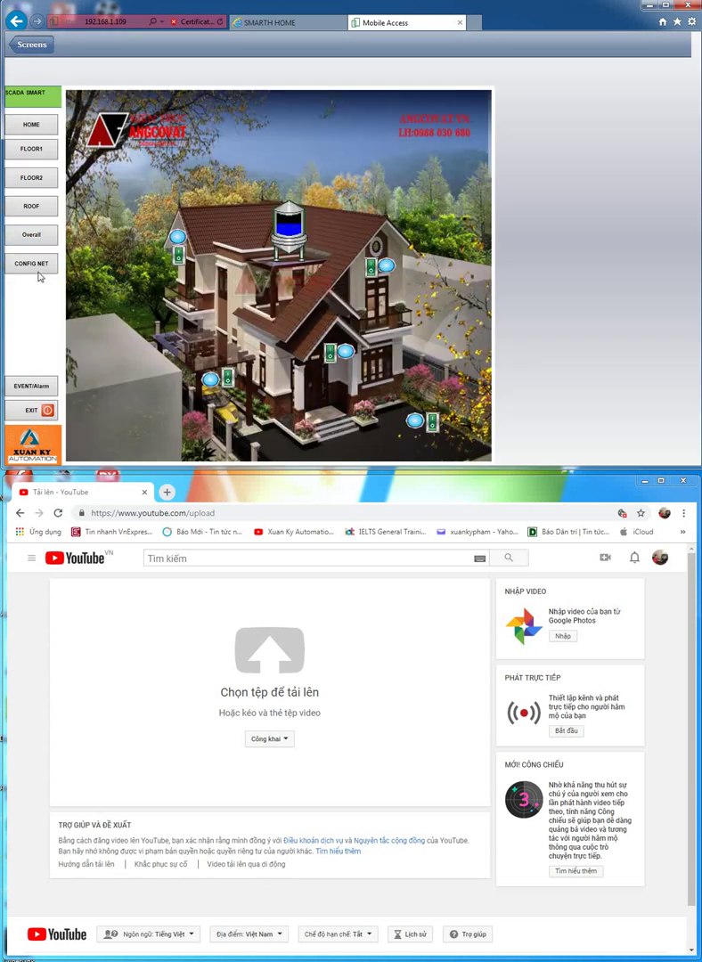
Return to the 3D house overview, check the thin client's roof plan, then switch back
{"action": "left_click", "coordinate": [49, 238]}
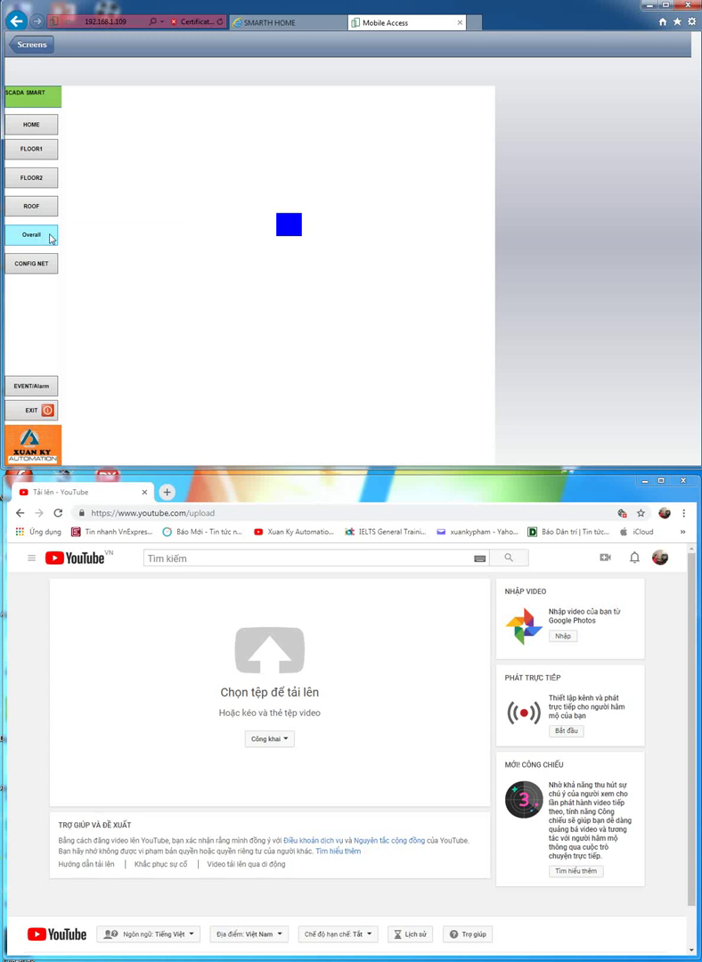
{"action": "left_click", "coordinate": [42, 234]}
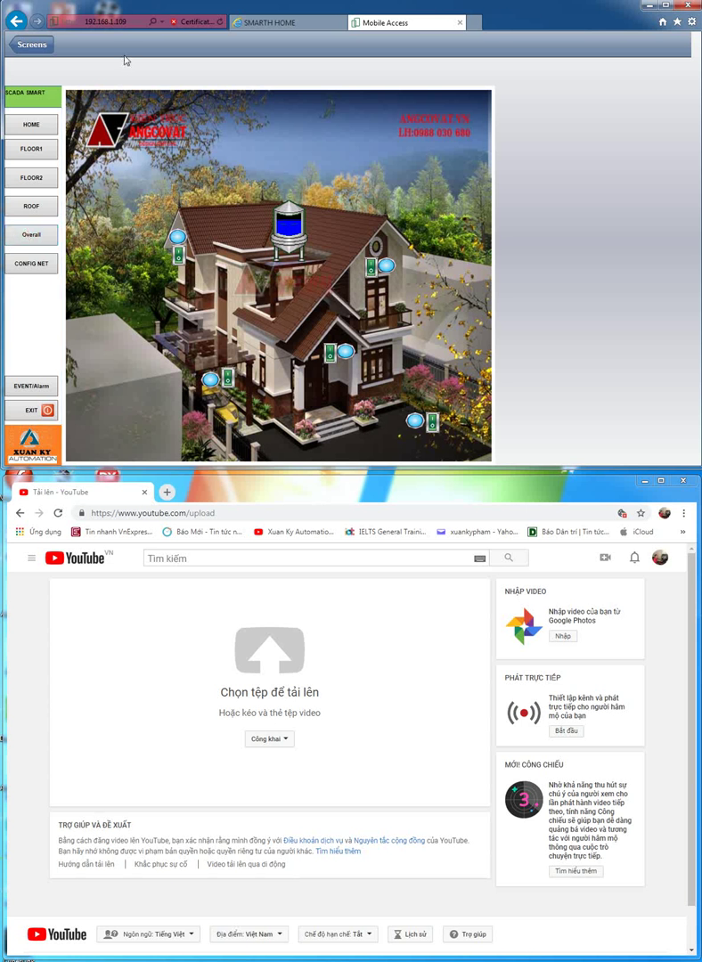
{"action": "left_click", "coordinate": [93, 22]}
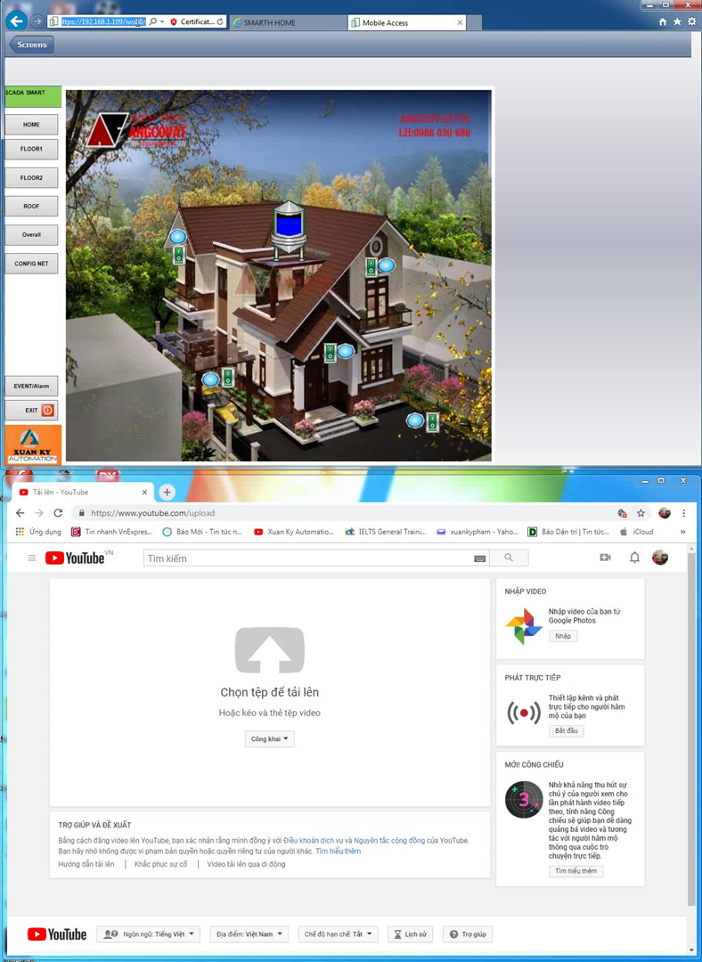
{"action": "left_click", "coordinate": [281, 20]}
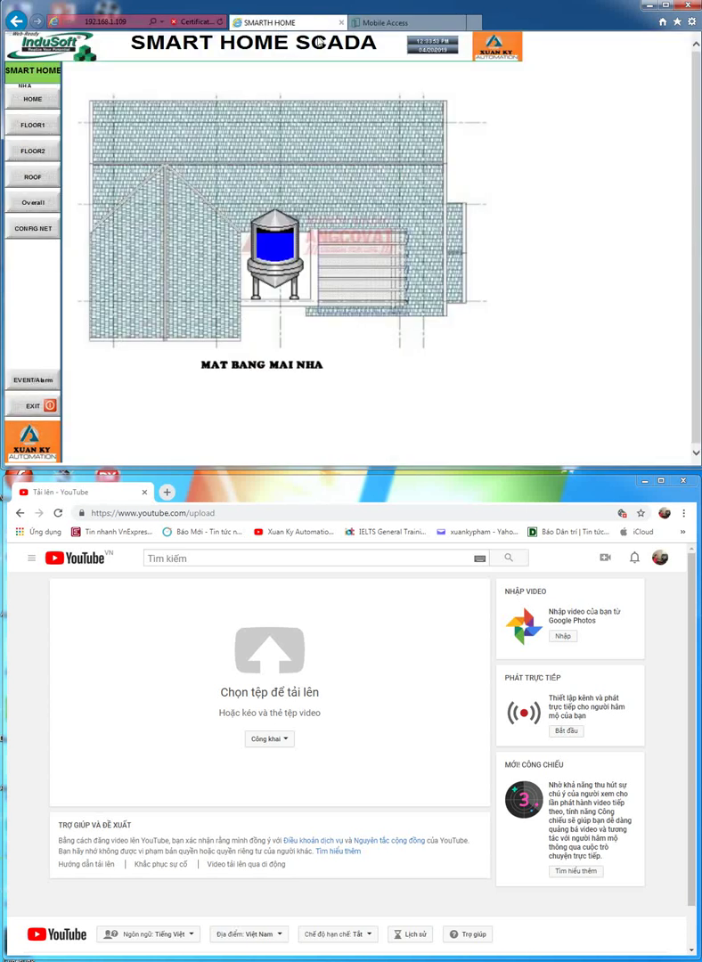
{"action": "left_click", "coordinate": [383, 22]}
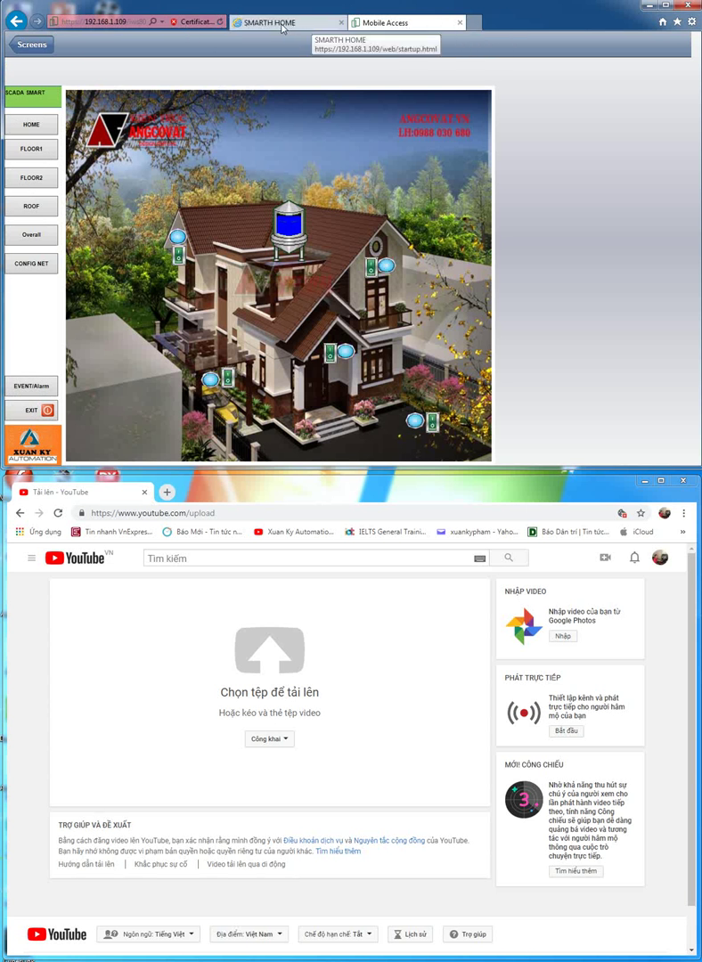
Replace Chrome's YouTube upload address with 192.168.1.109/ma and load it
{"action": "left_click", "coordinate": [205, 513]}
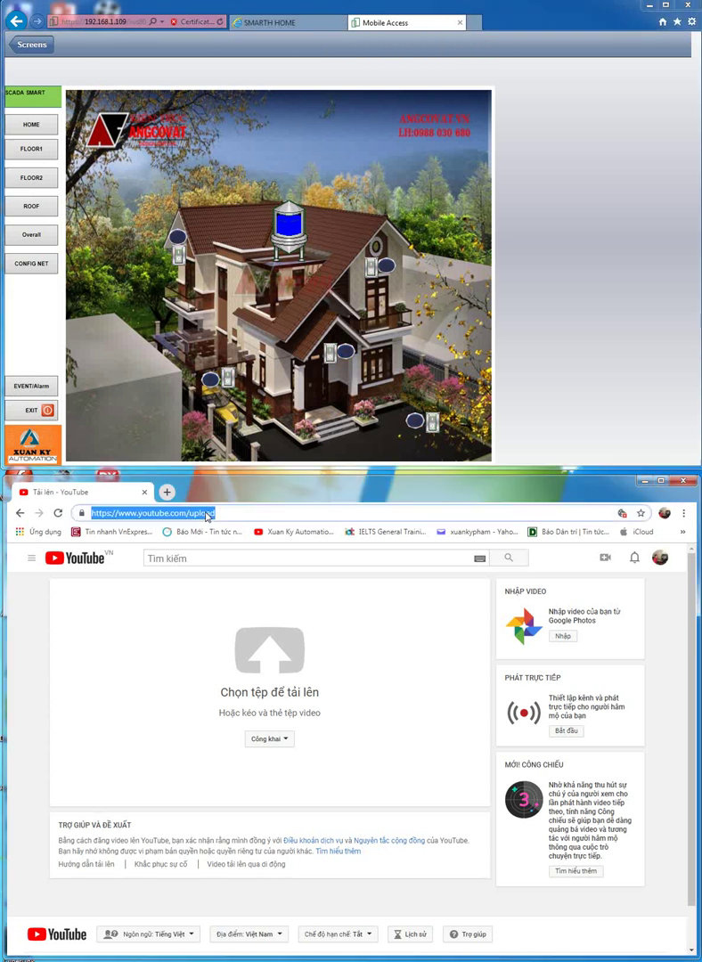
{"action": "mouse_move", "coordinate": [214, 513]}
{"action": "left_mouse_down"}
{"action": "mouse_move", "coordinate": [109, 513]}
{"action": "mouse_move", "coordinate": [78, 525]}
{"action": "left_mouse_up"}
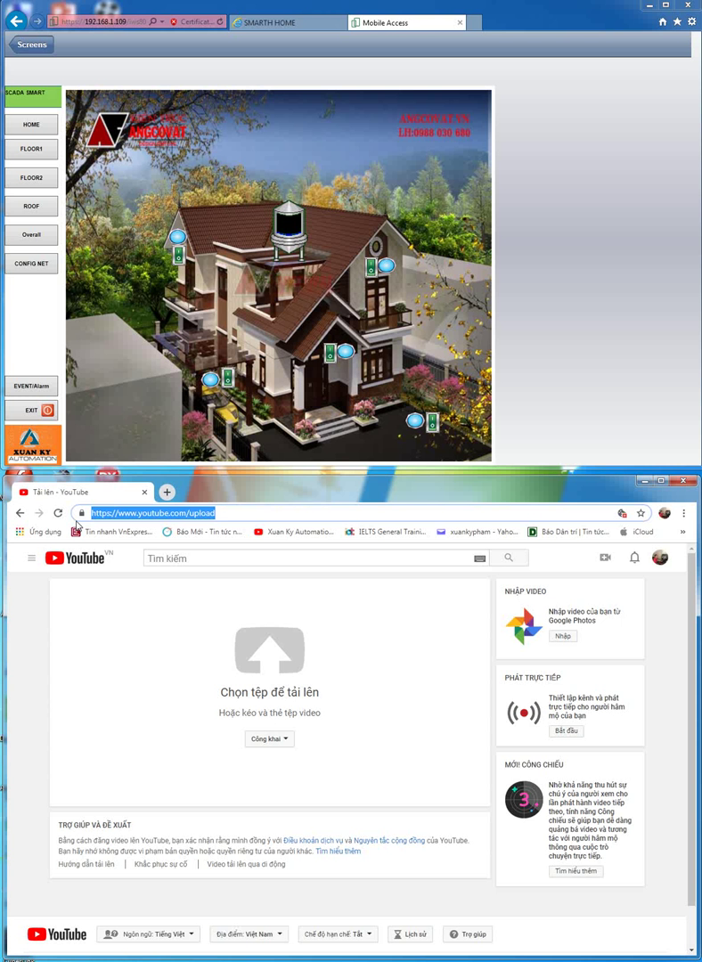
{"action": "type", "text": "1"}
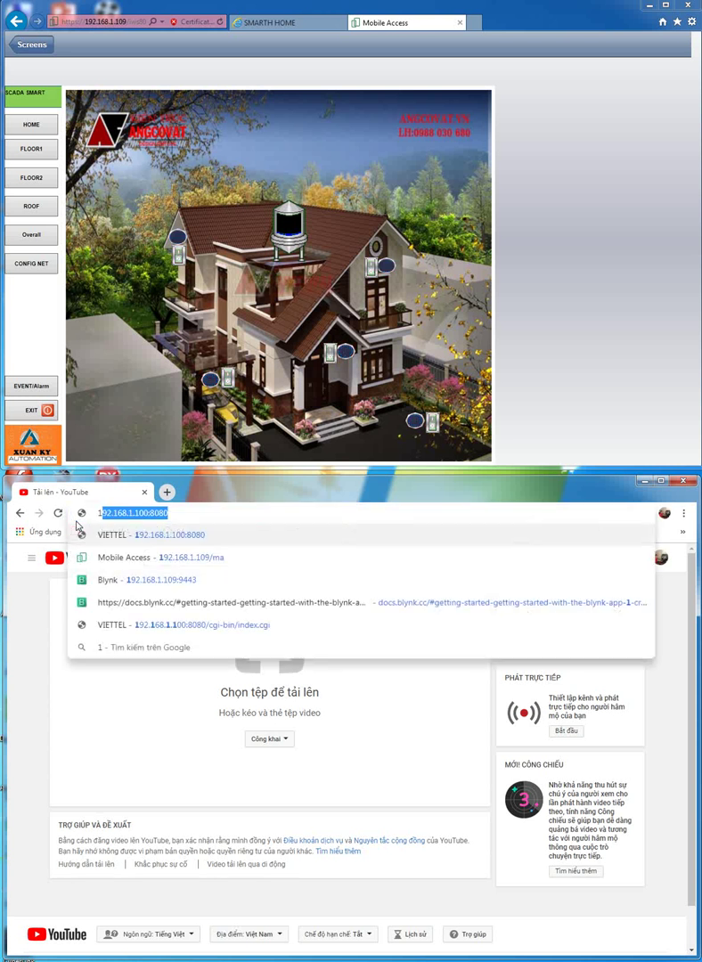
{"action": "key", "text": "BackSpace"}
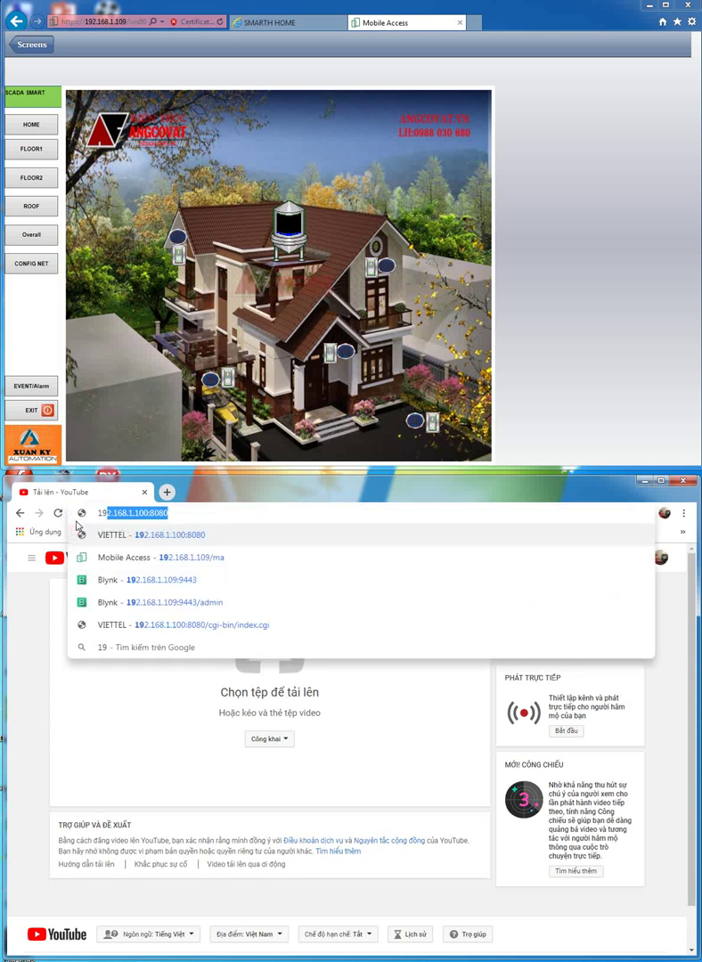
{"action": "key", "text": "BackSpace"}
{"action": "type", "text": "192."}
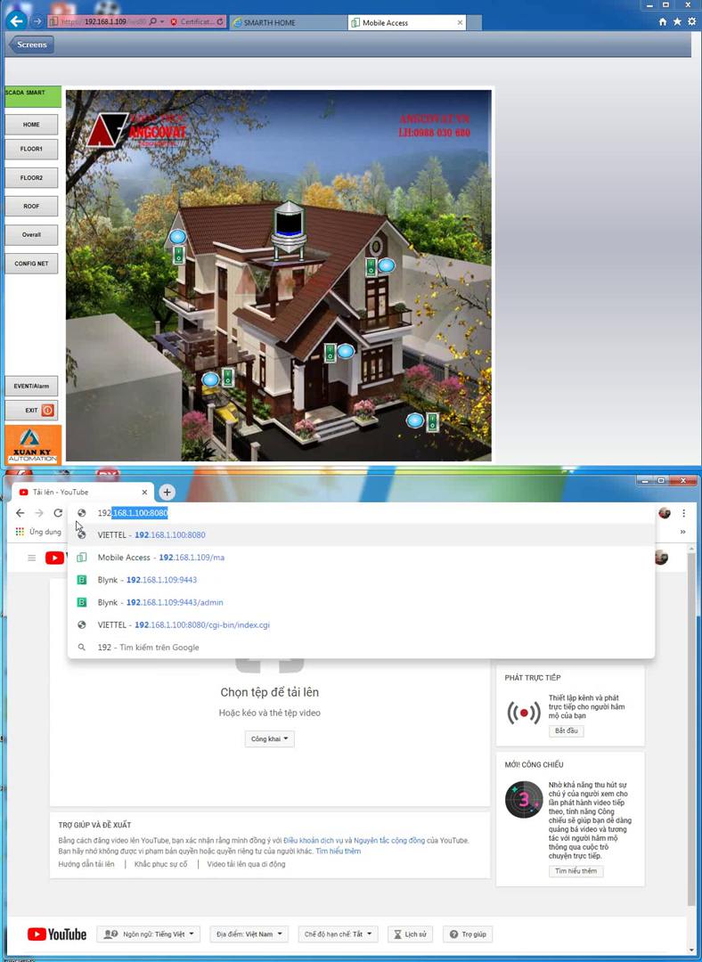
{"action": "type", "text": "168.1."}
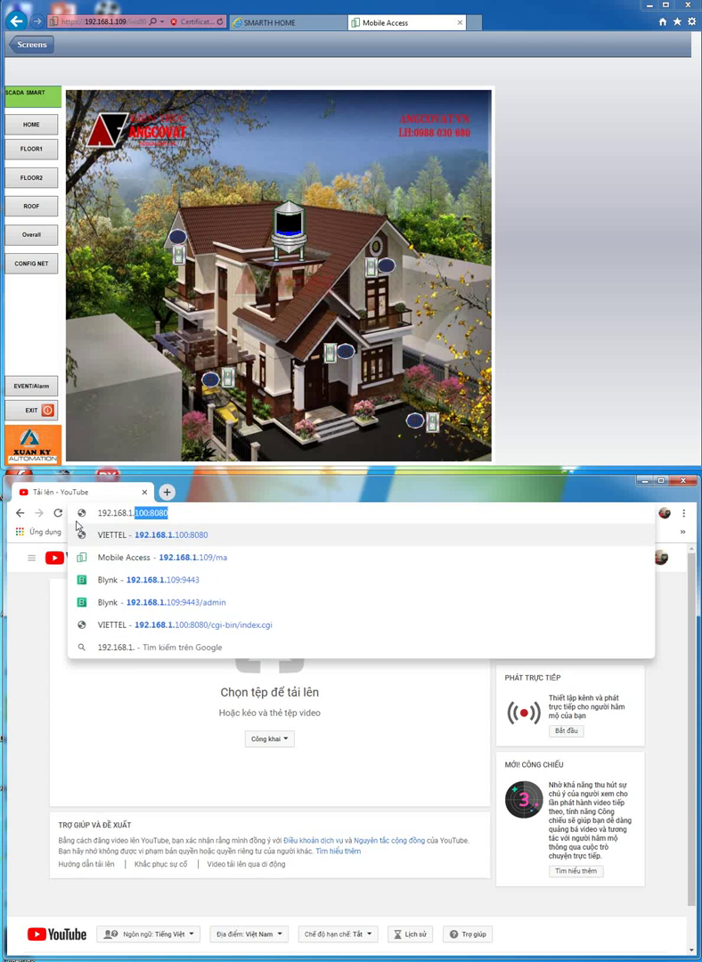
{"action": "type", "text": "1"}
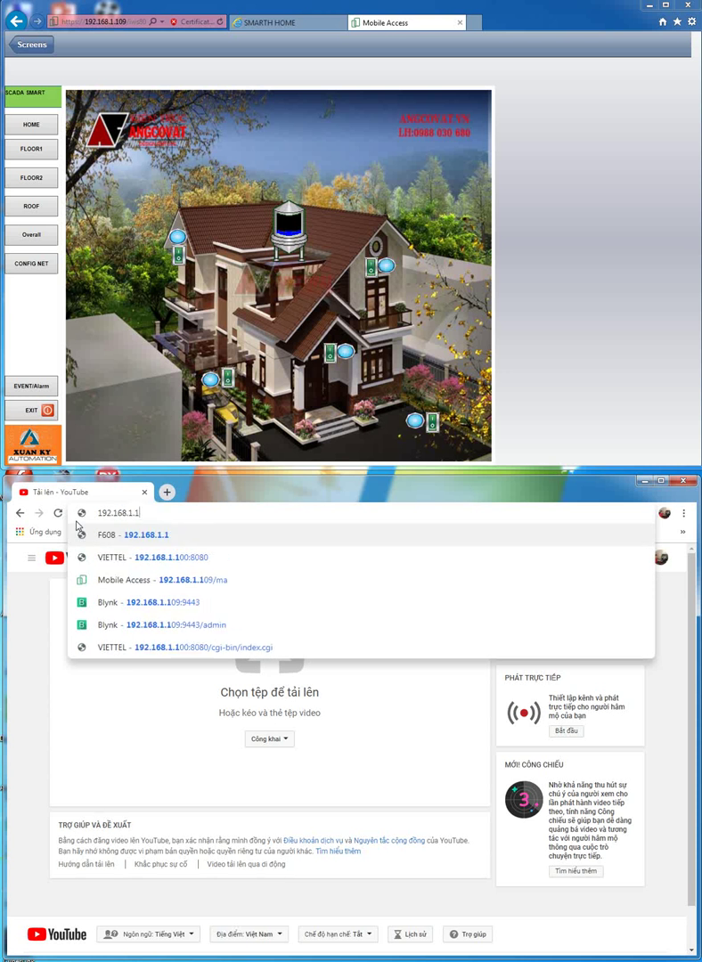
{"action": "type", "text": "09"}
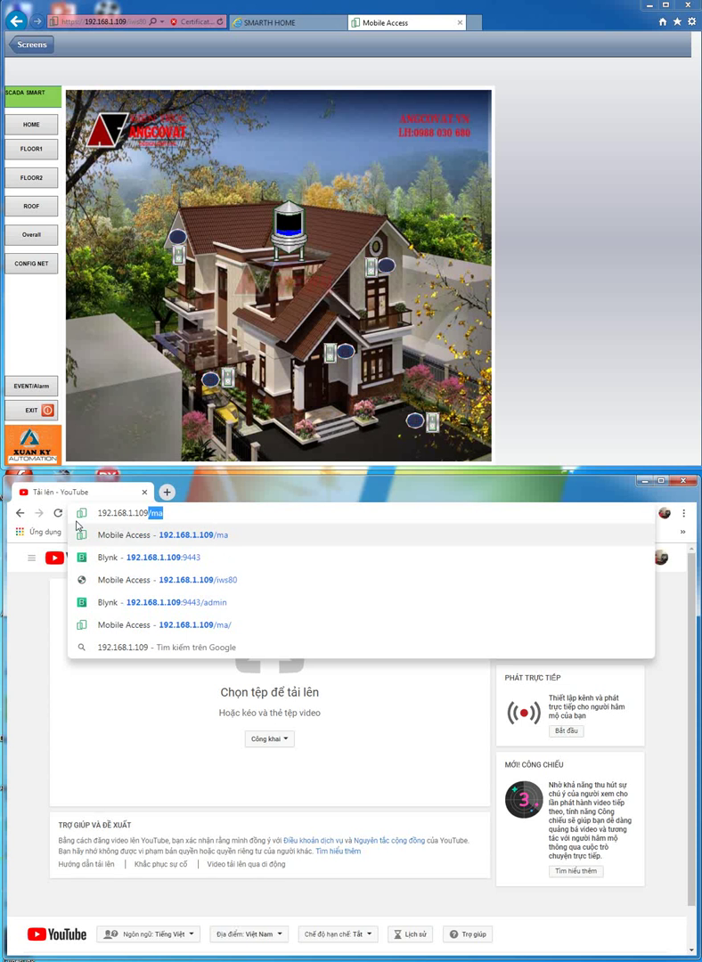
{"action": "type", "text": "/ma"}
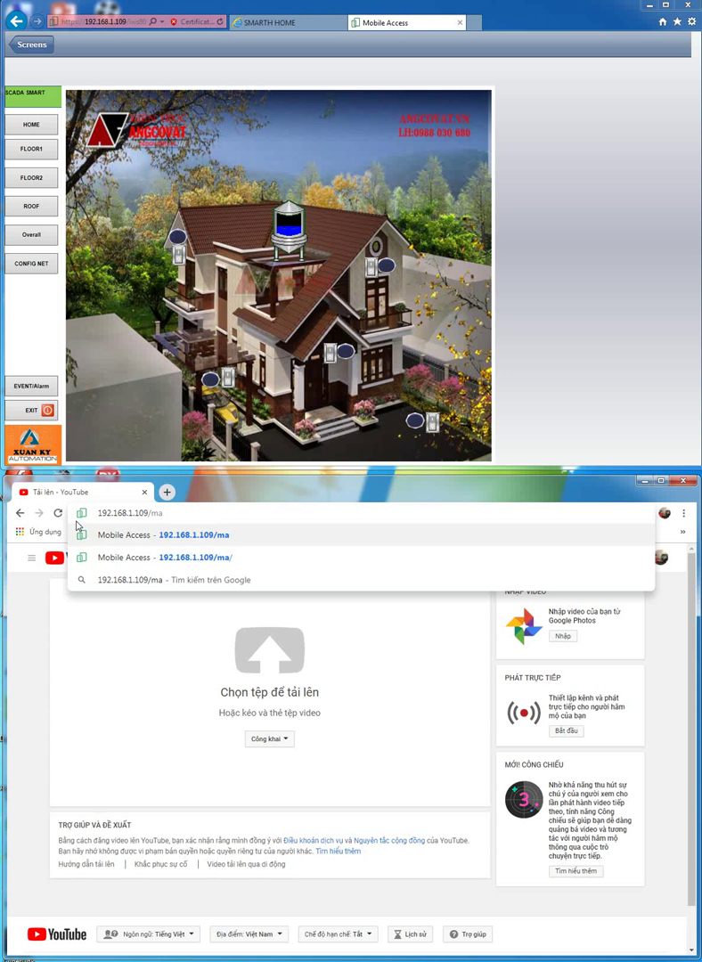
{"action": "key", "text": "Return"}
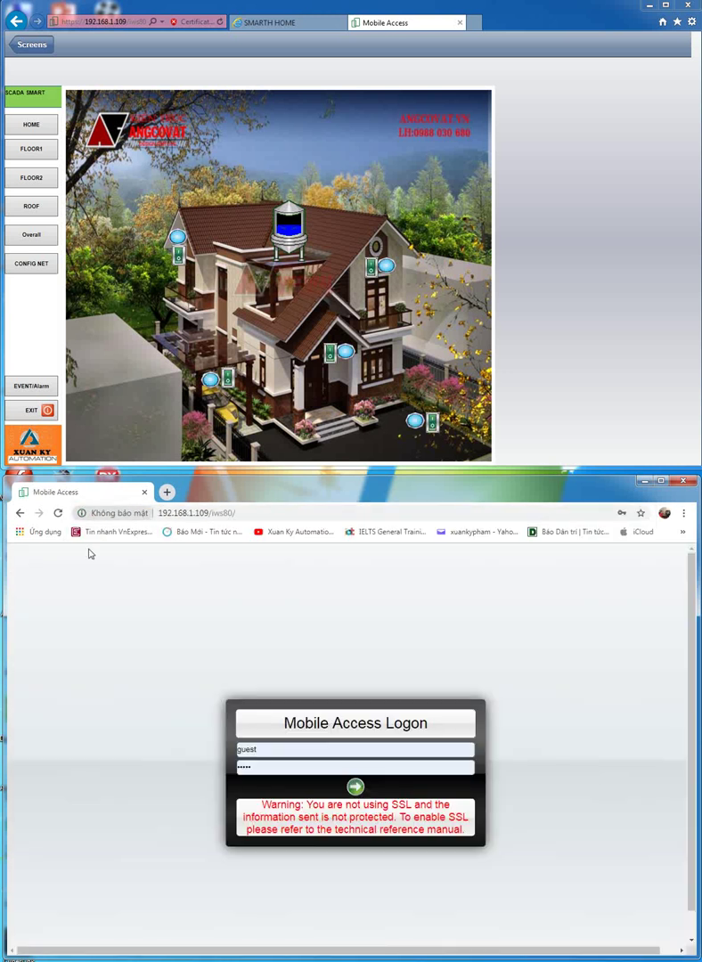
Log in as guest, open CONTROL, and view the home, floor 2, floor 1 and overall screens
{"action": "left_click", "coordinate": [355, 787]}
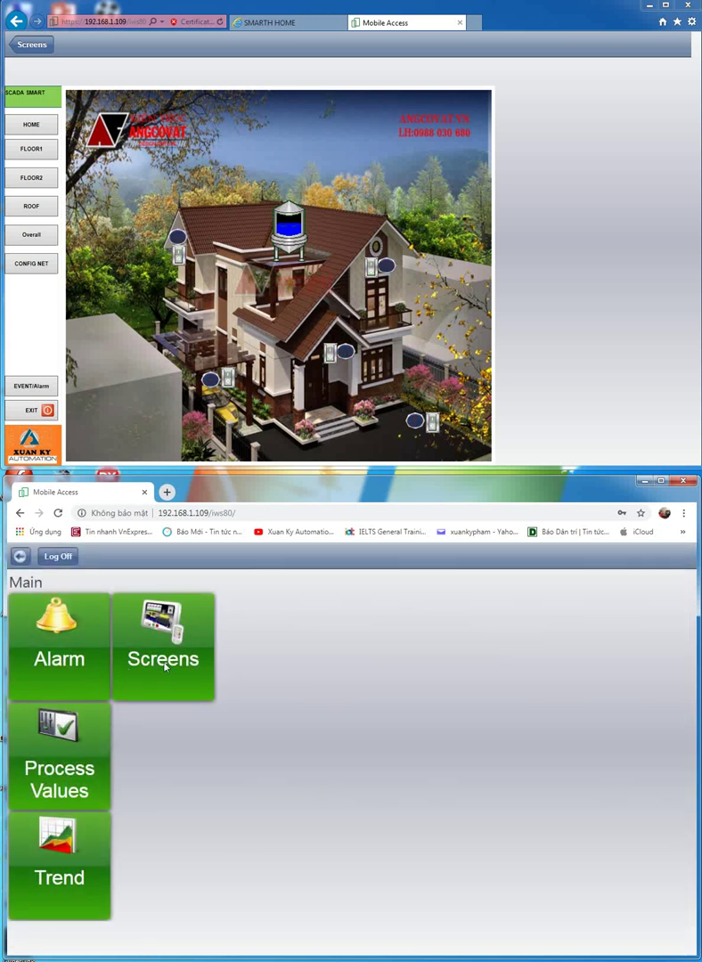
{"action": "left_click", "coordinate": [165, 665]}
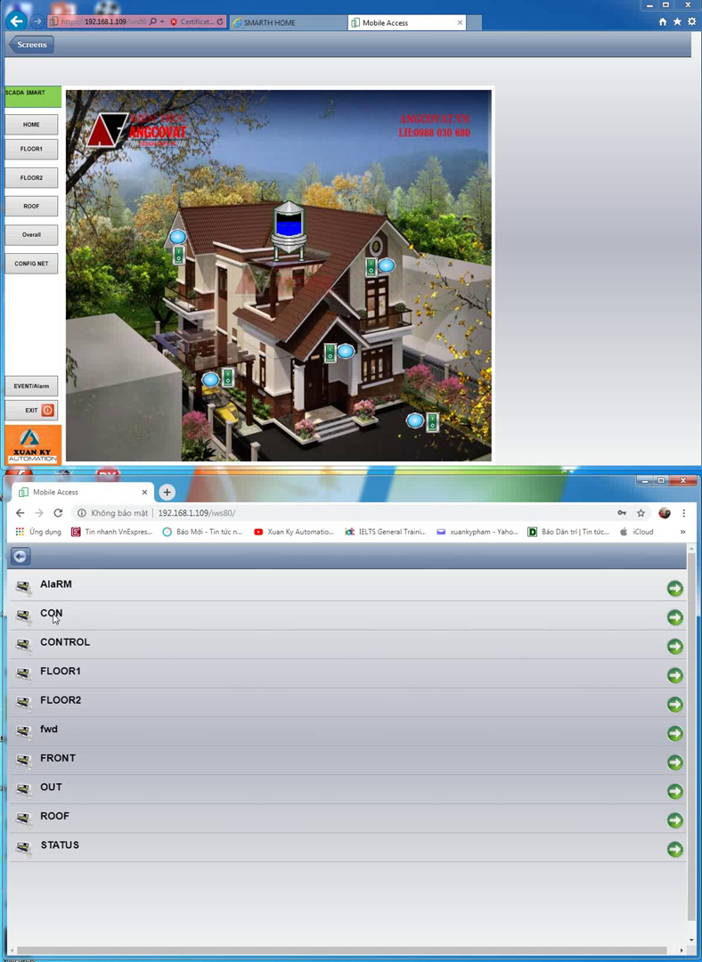
{"action": "left_click", "coordinate": [57, 650]}
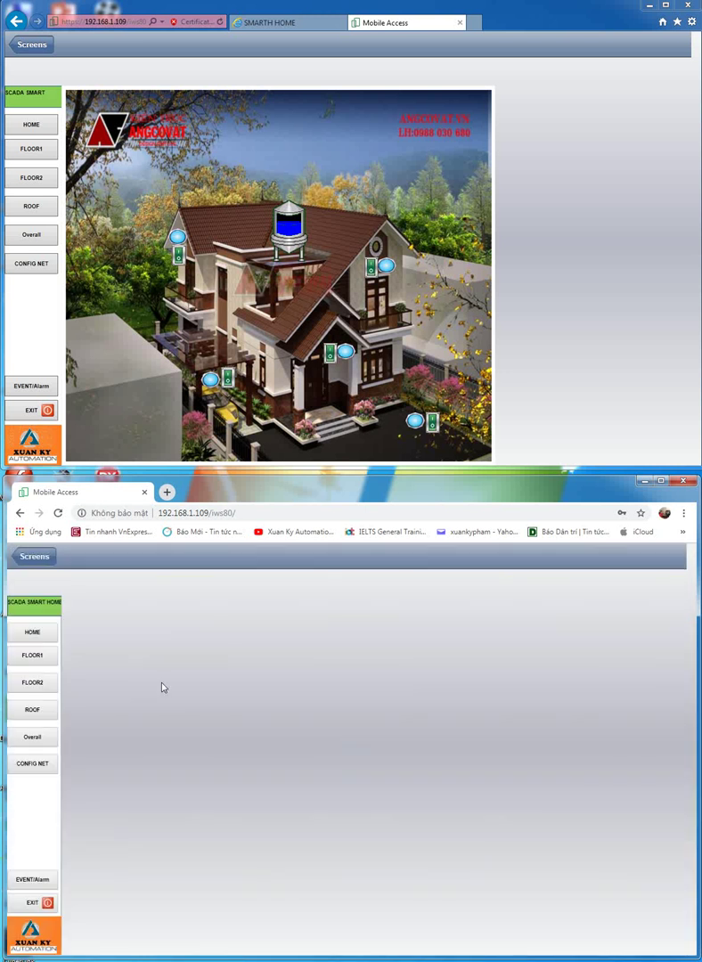
{"action": "left_click", "coordinate": [40, 674]}
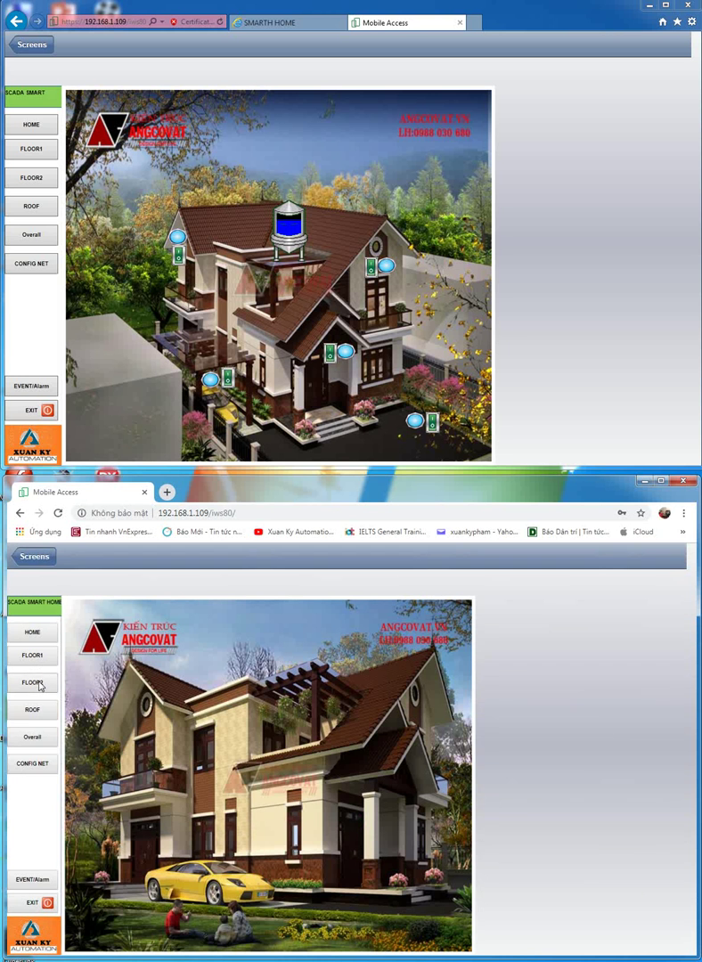
{"action": "left_click", "coordinate": [40, 684]}
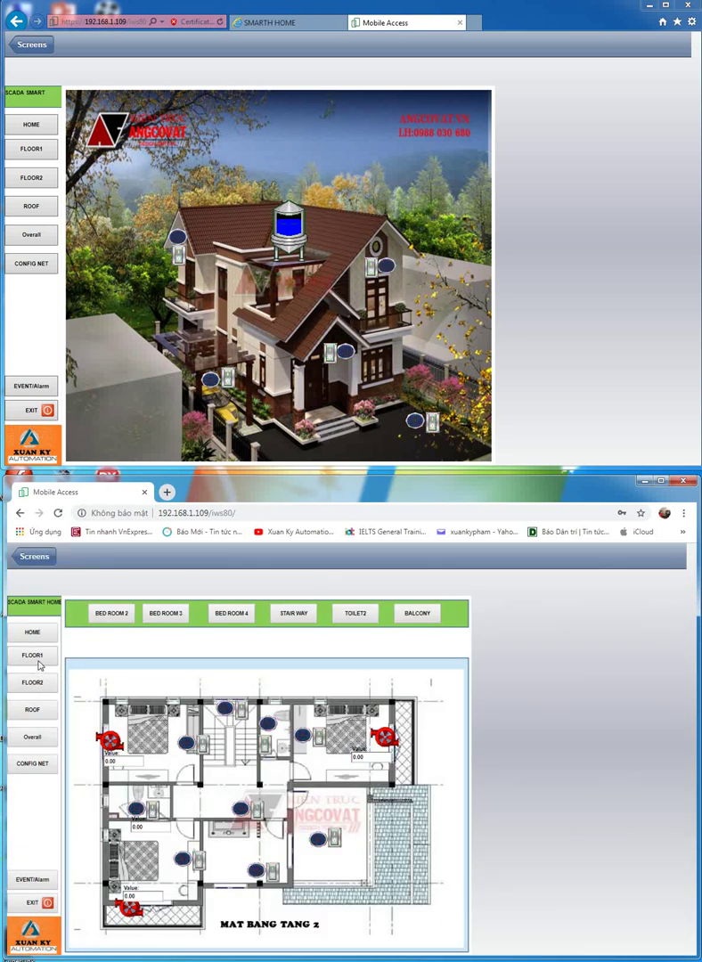
{"action": "left_click", "coordinate": [37, 659]}
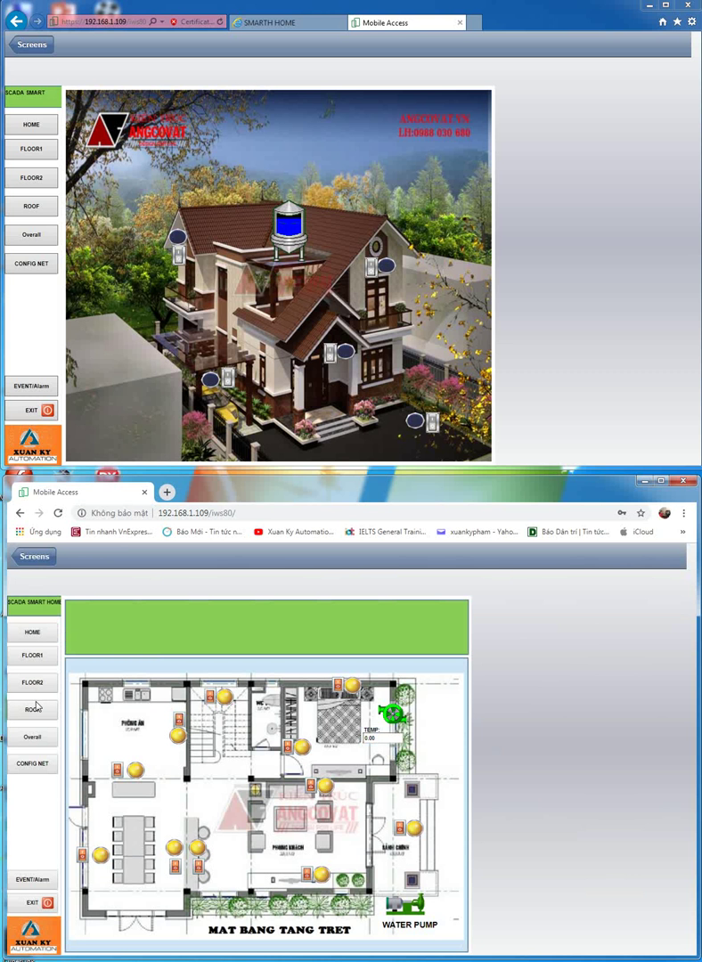
{"action": "left_click", "coordinate": [38, 743]}
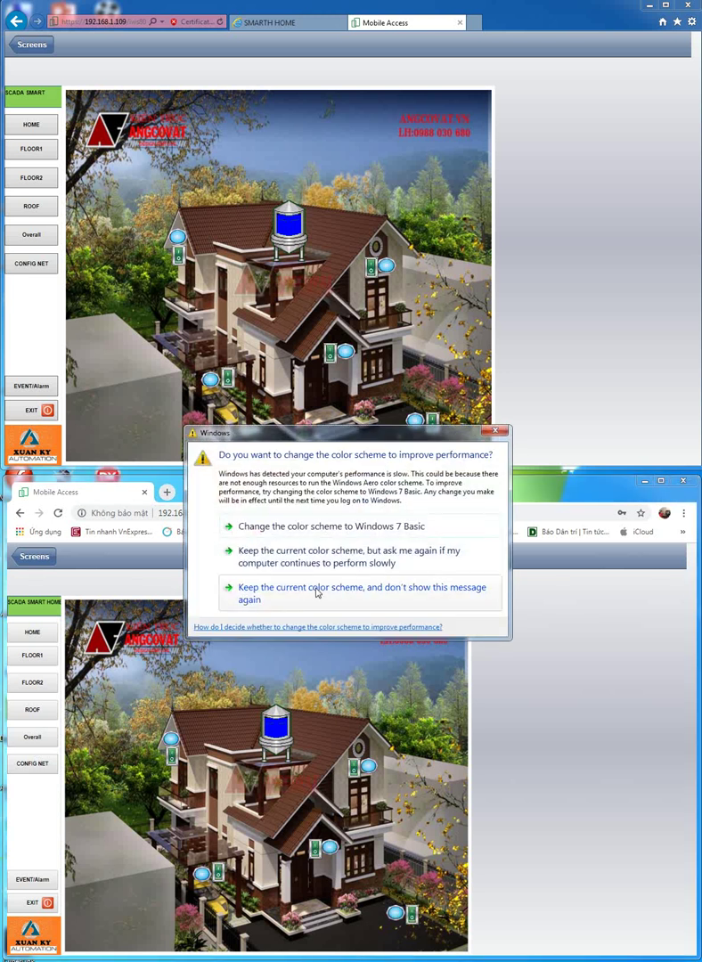
Keep the current colour scheme and suppress the message from showing again
{"action": "left_click", "coordinate": [317, 593]}
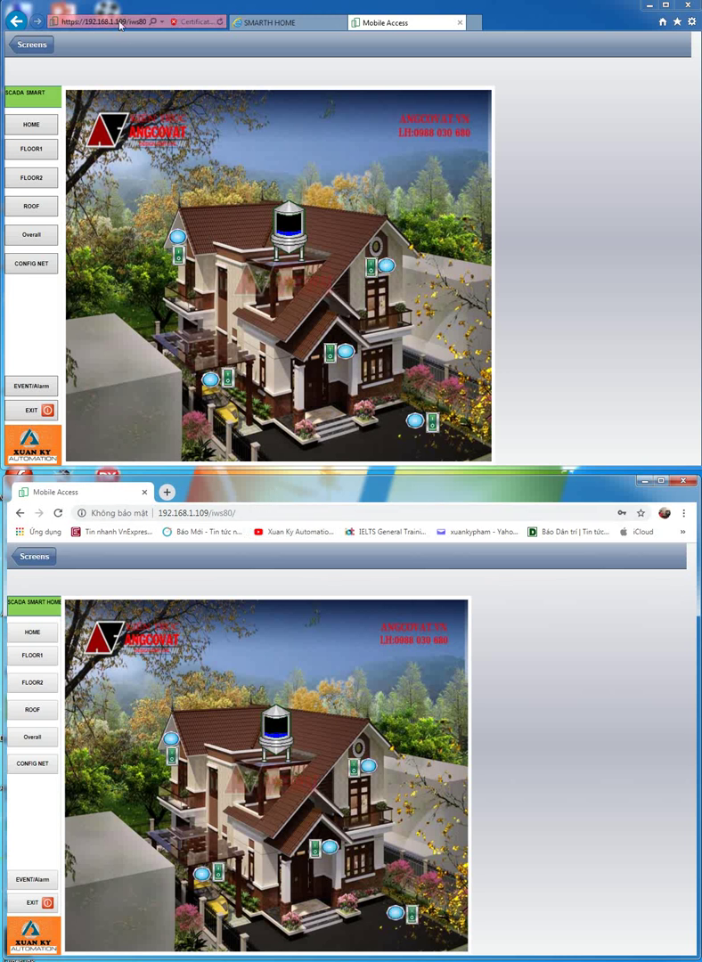
Show the thin client's roof plan in Internet Explorer and minimize the SMARTH HOME viewer window
{"action": "left_click", "coordinate": [250, 24]}
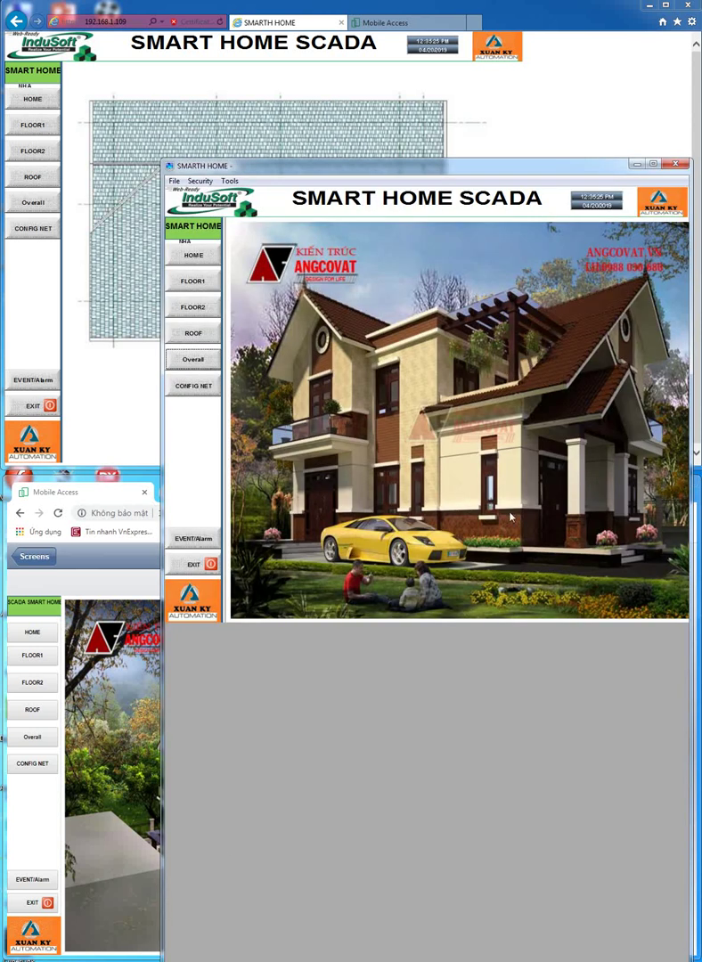
{"action": "left_click", "coordinate": [230, 181]}
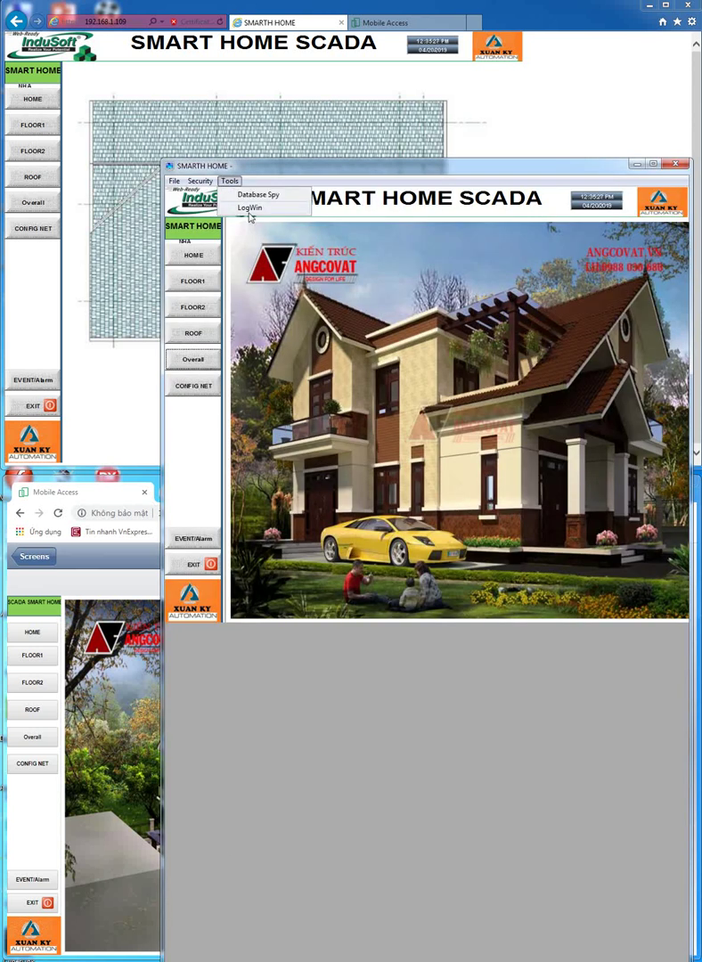
{"action": "left_click", "coordinate": [638, 164]}
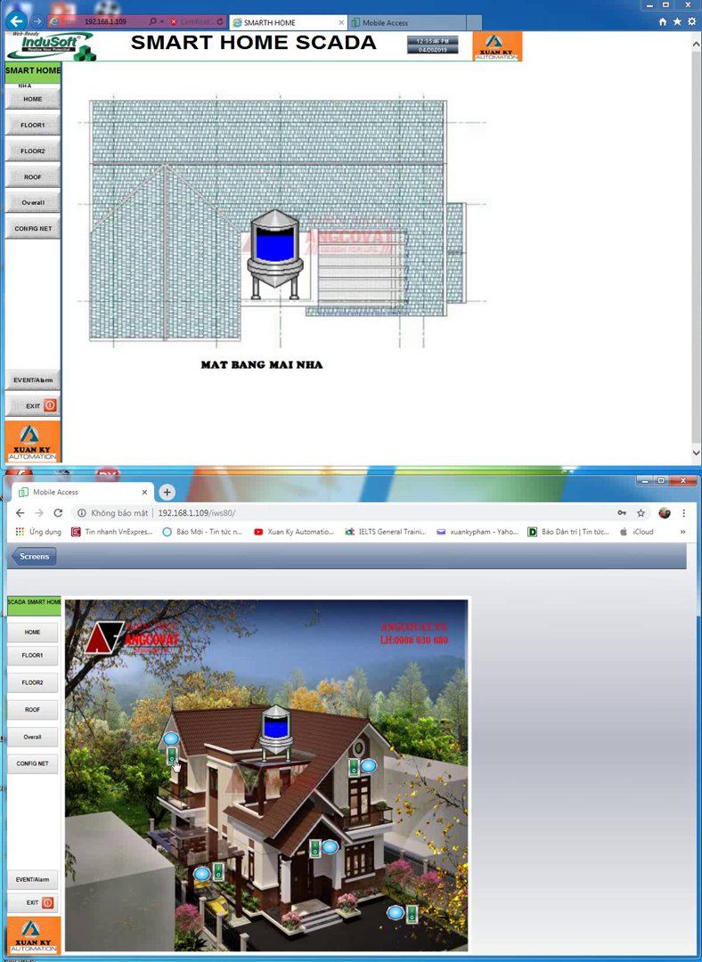
{"action": "left_click", "coordinate": [37, 742]}
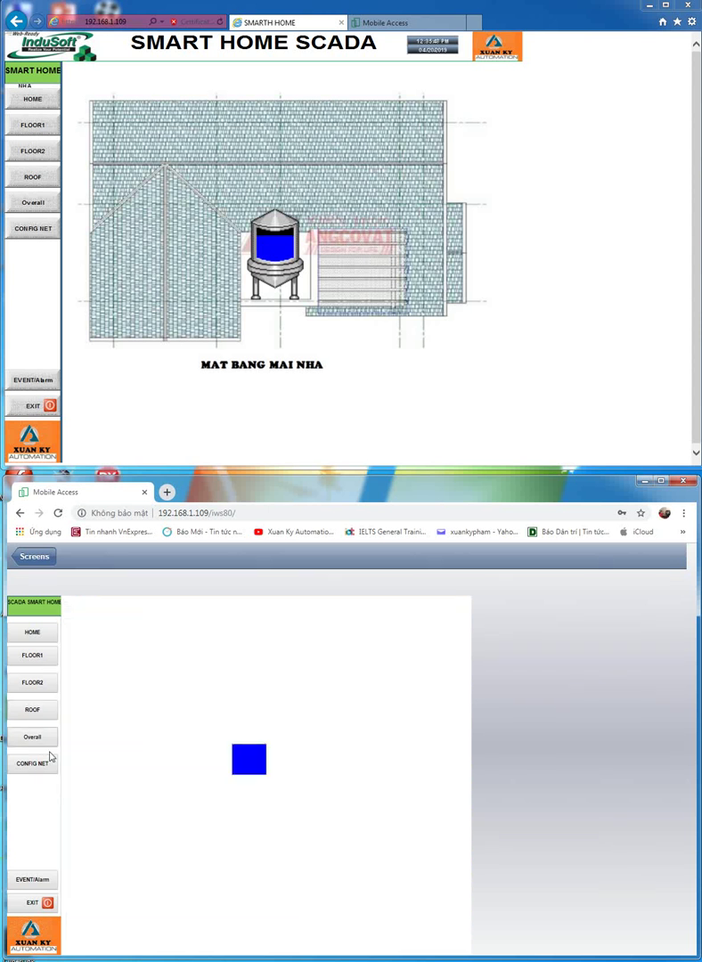